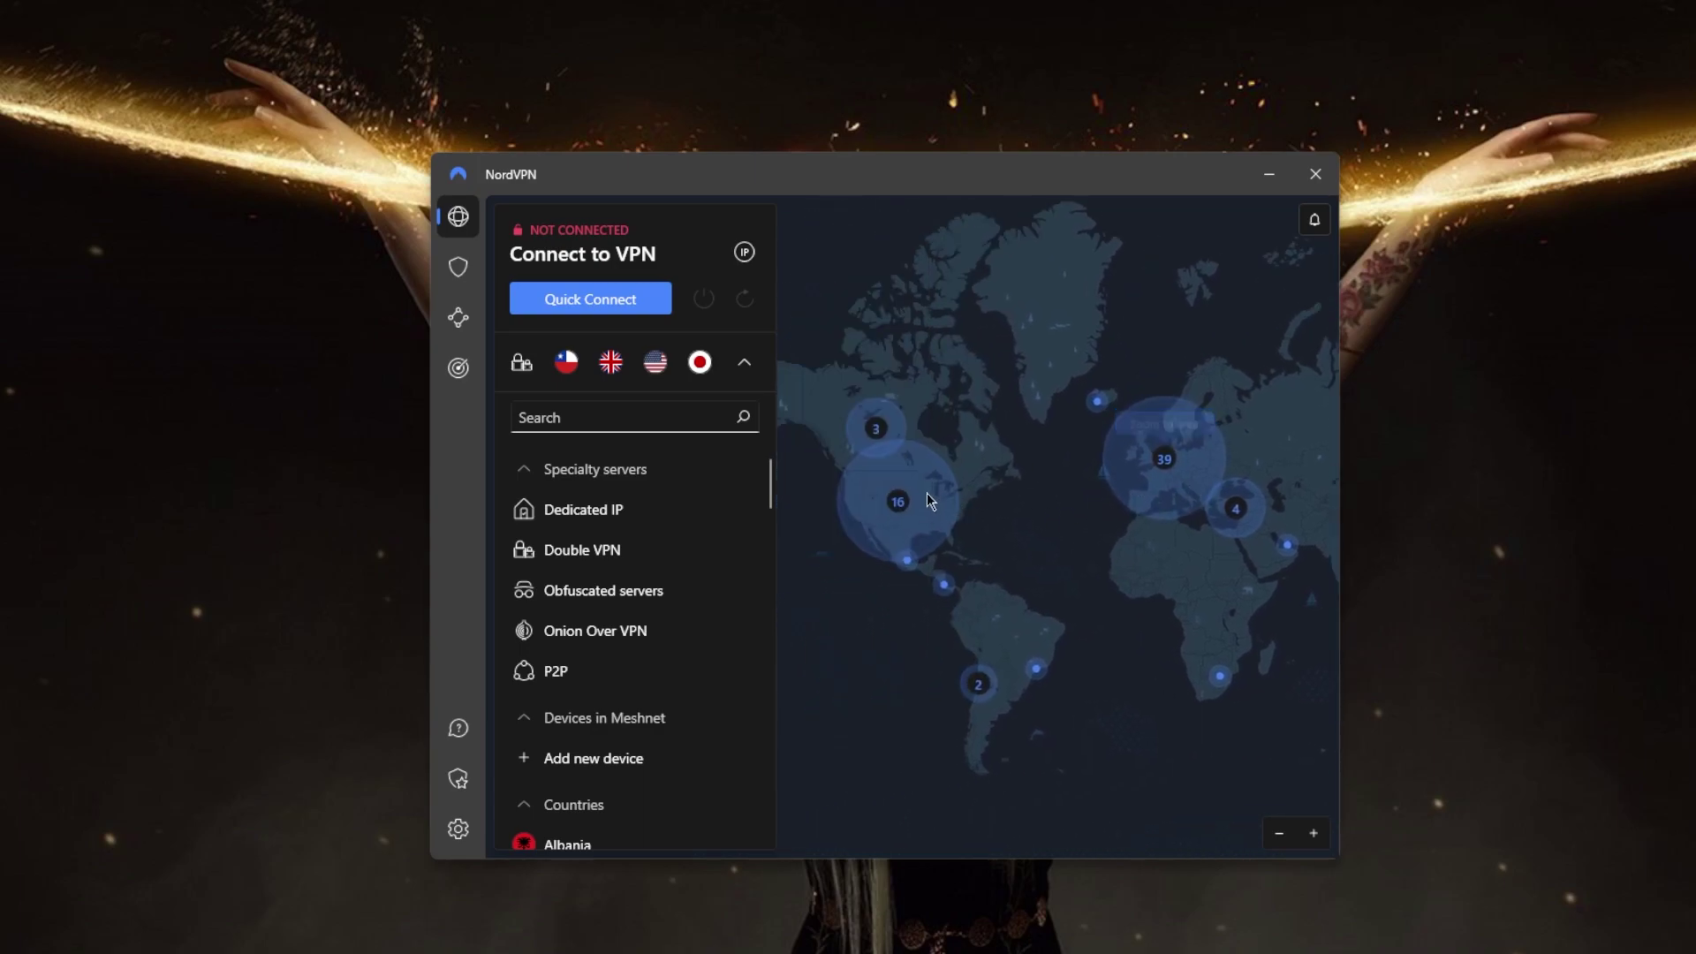
Connect to the New York server from the map, then reconnect to a different US server.
{"action": "scroll", "coordinate": [940, 516], "scroll_direction": "up", "scroll_amount": 3}
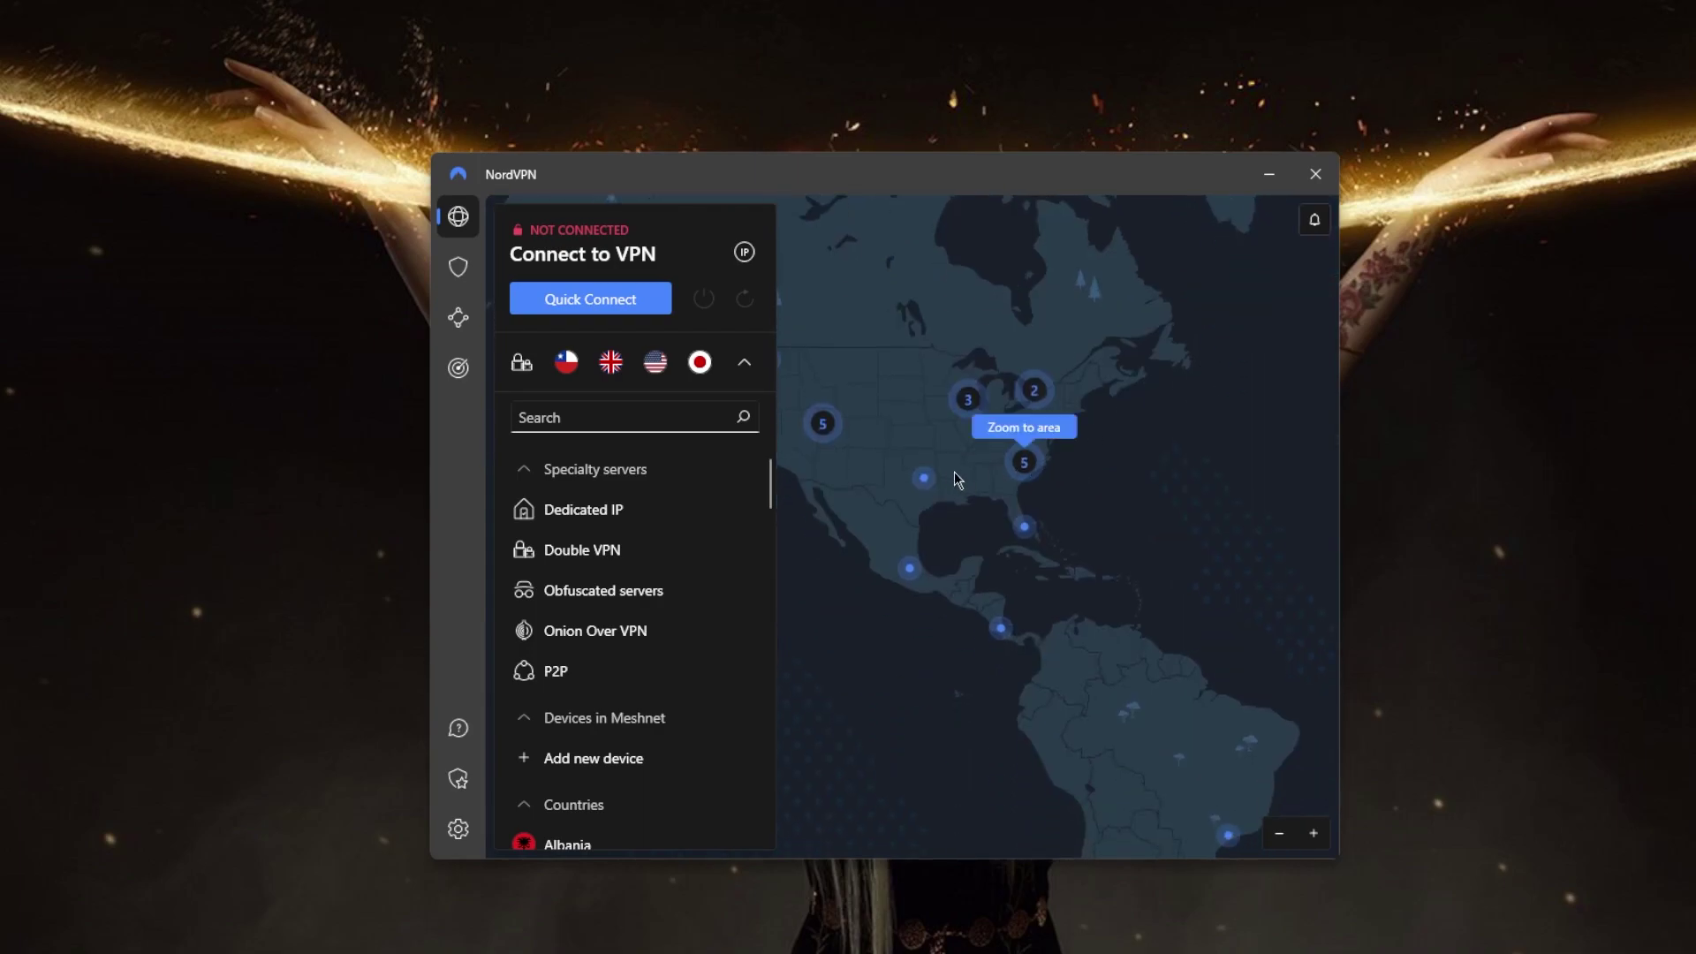
{"action": "left_click_drag", "start_coordinate": [955, 471], "coordinate": [1140, 610]}
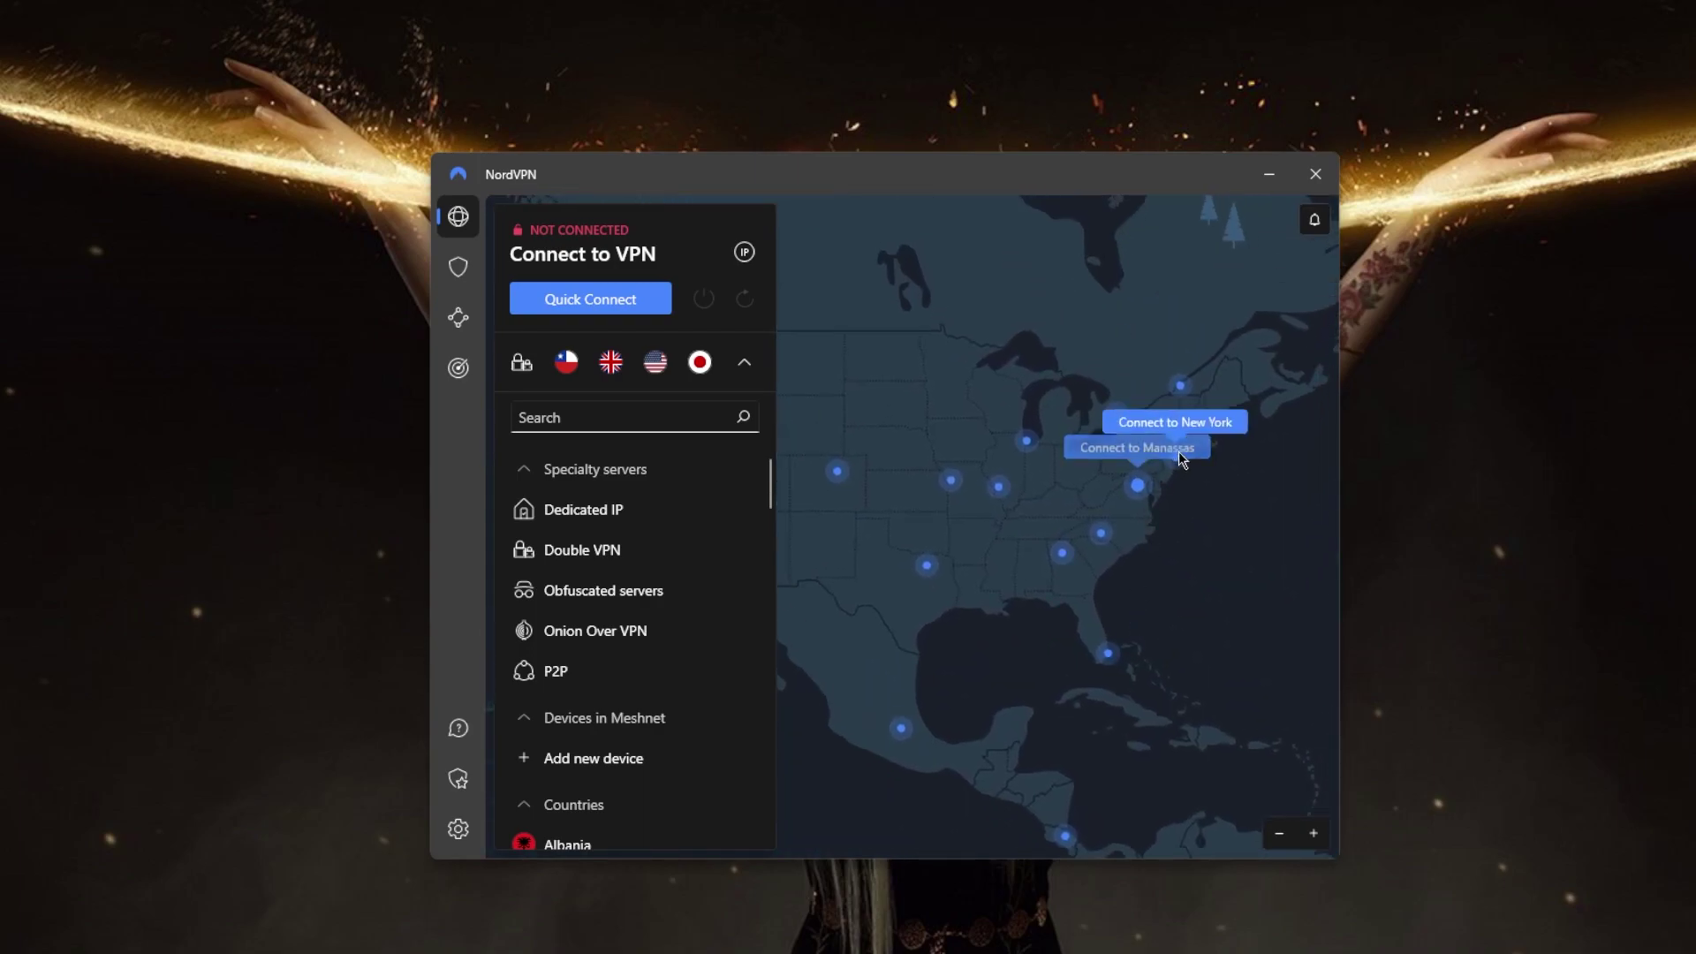
{"action": "left_click", "coordinate": [1158, 477]}
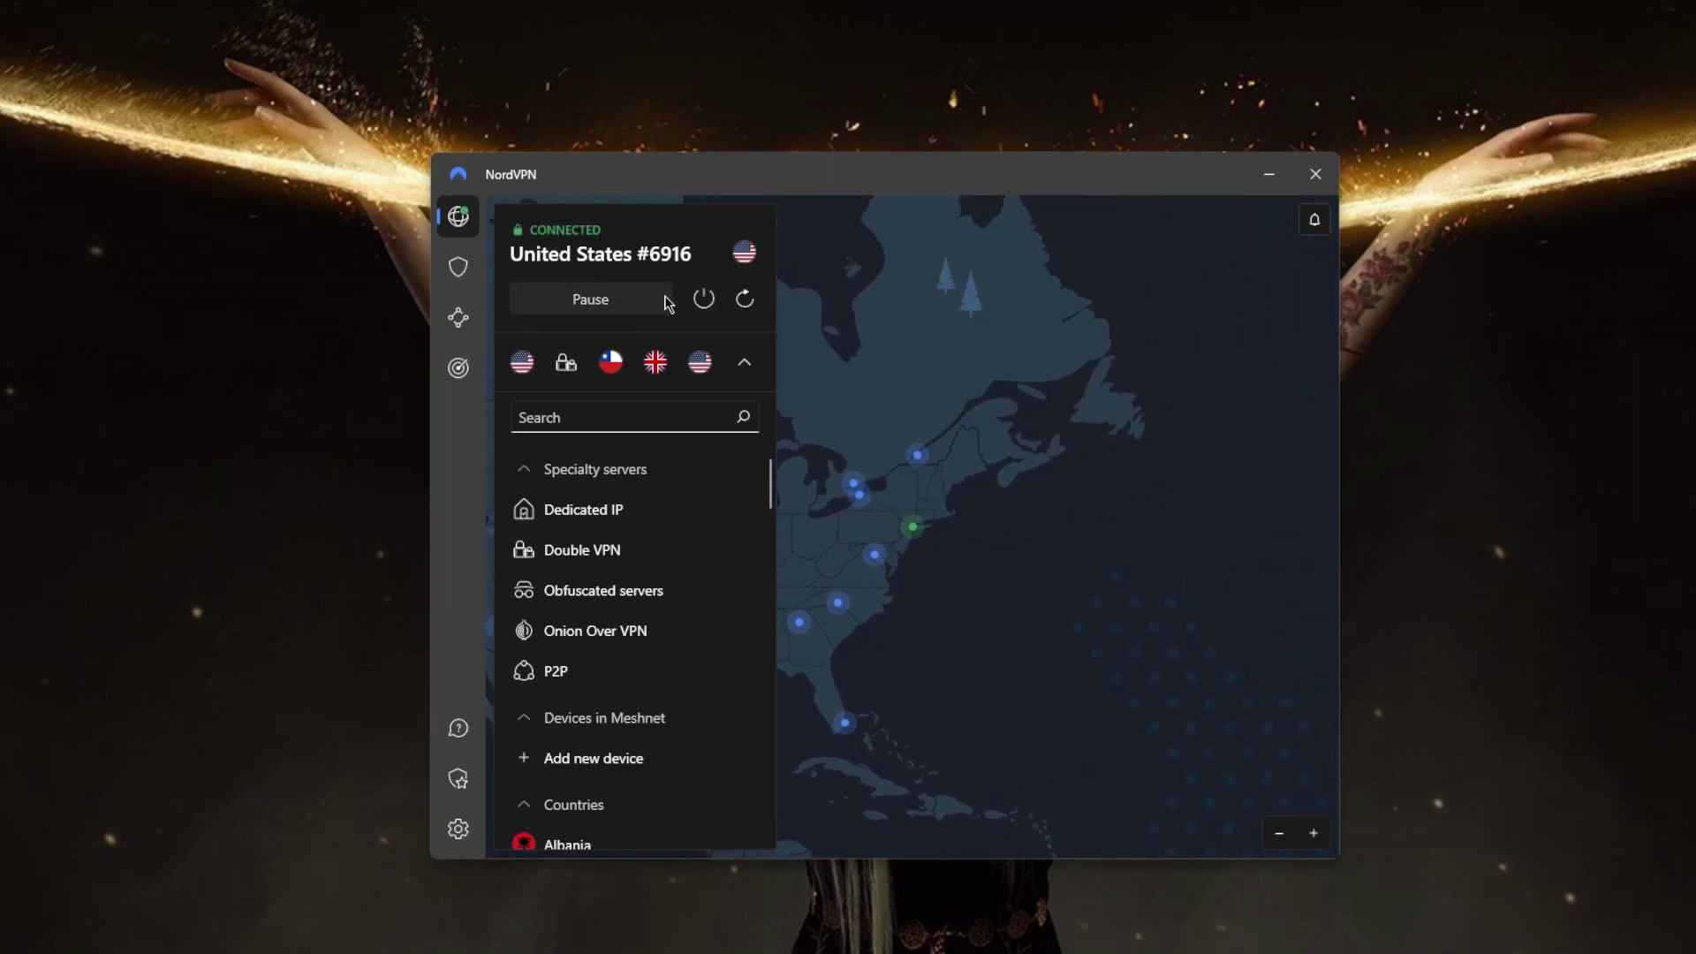
{"action": "left_click", "coordinate": [740, 301]}
Check the pause options, disconnect, and start a United States connection from the map.
{"action": "left_click", "coordinate": [586, 306]}
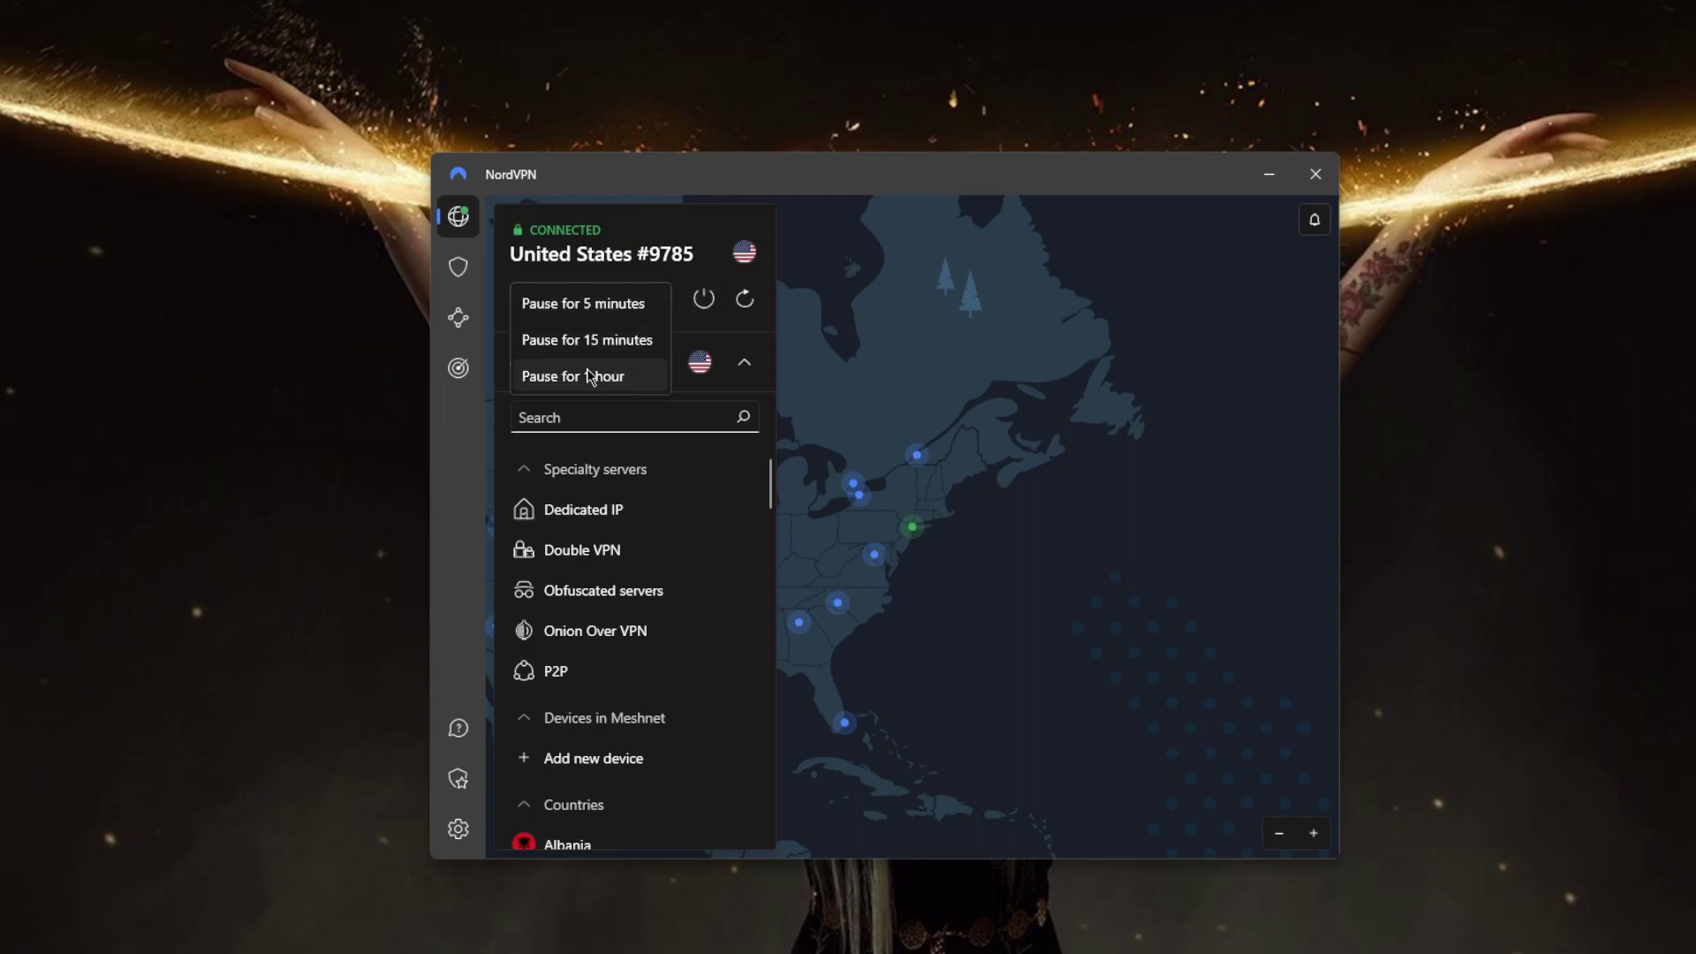
{"action": "left_click", "coordinate": [704, 298]}
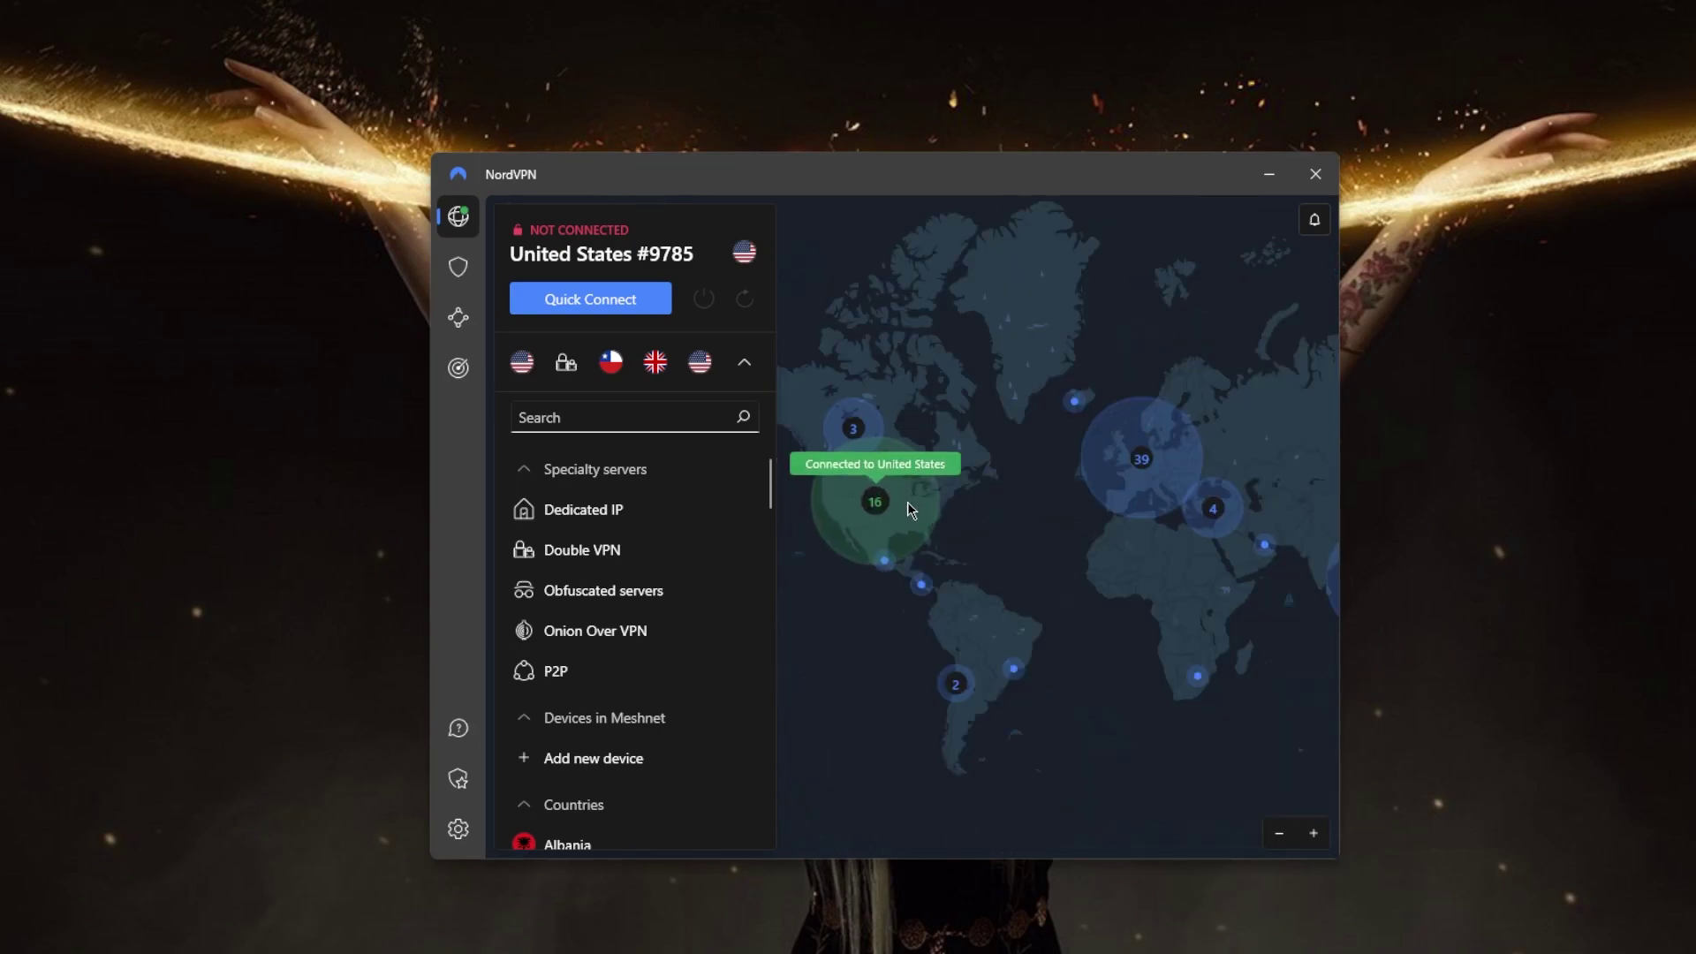
{"action": "left_click", "coordinate": [874, 491]}
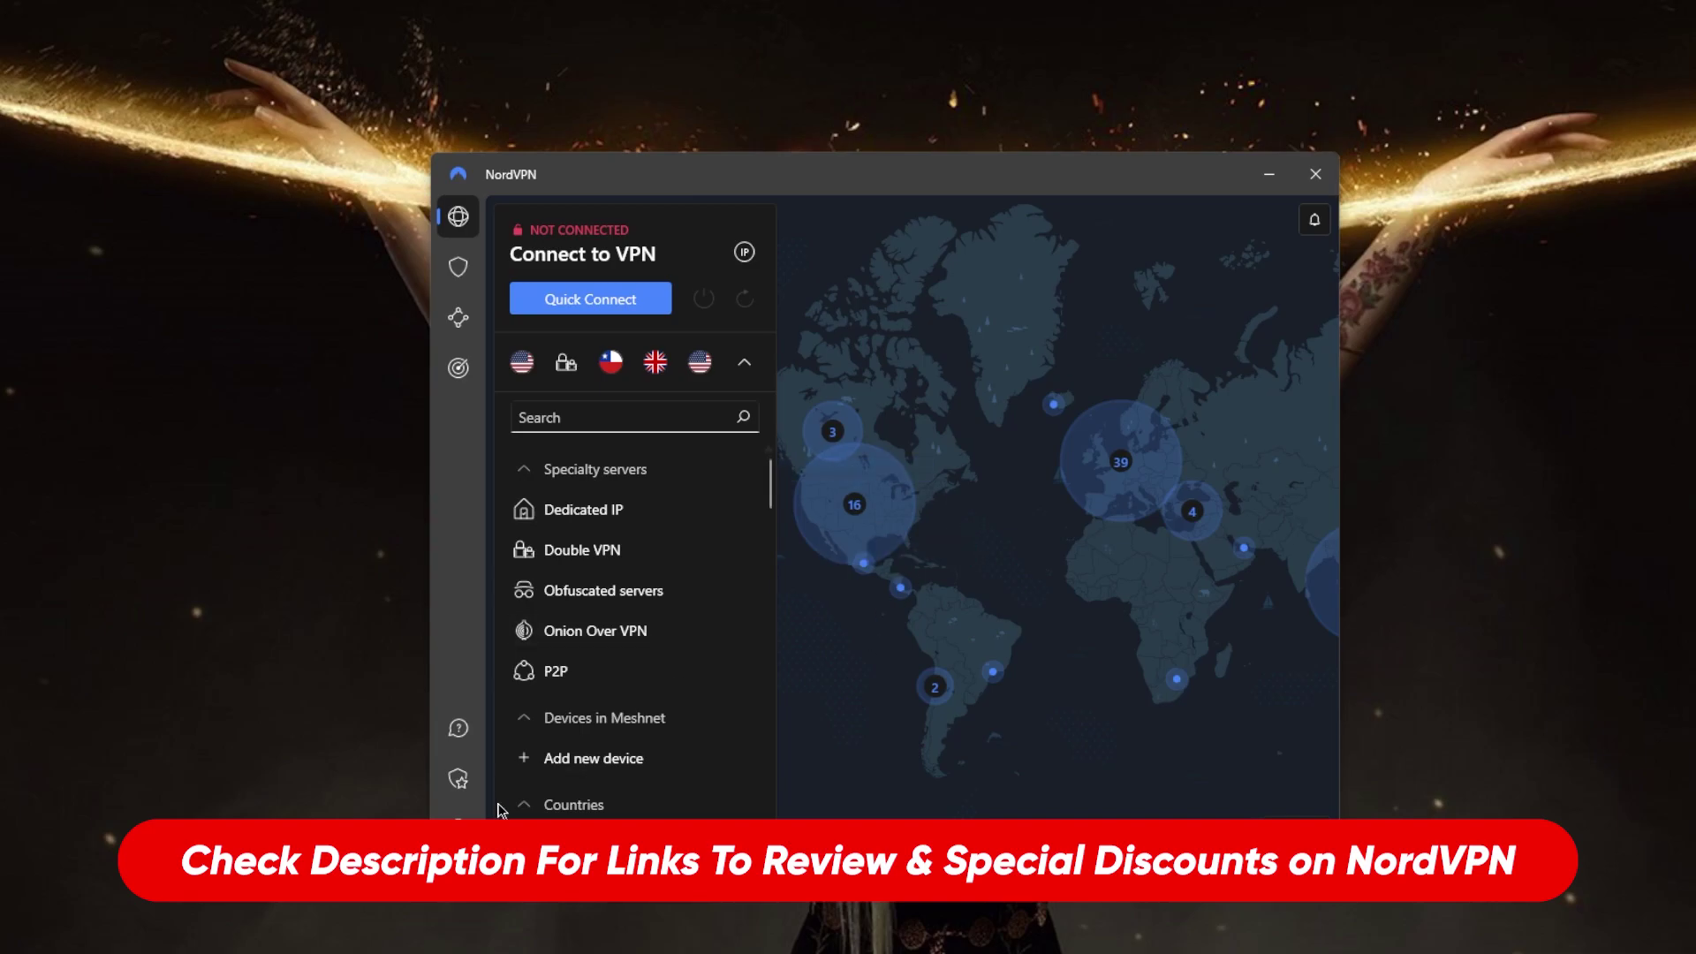
Open the NordVPN settings from the sidebar.
{"action": "left_click", "coordinate": [458, 815]}
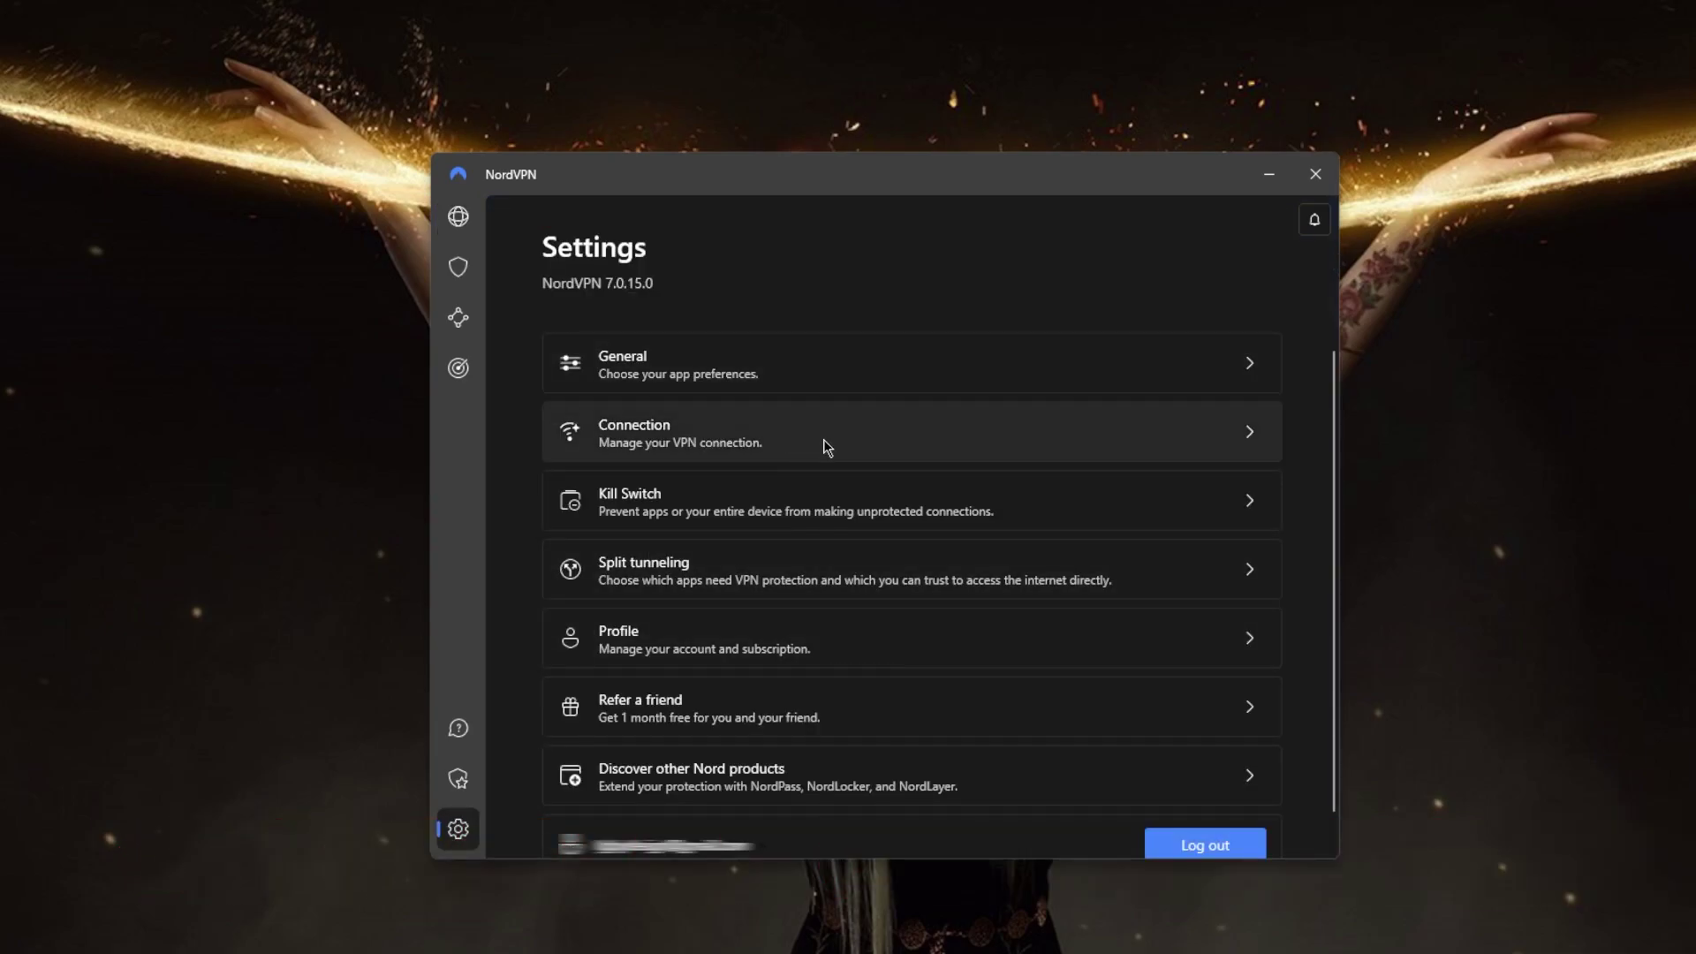
In Connection settings, keep NordLynx as the protocol, expand Use custom DNS, and return to Settings.
{"action": "left_click", "coordinate": [825, 442]}
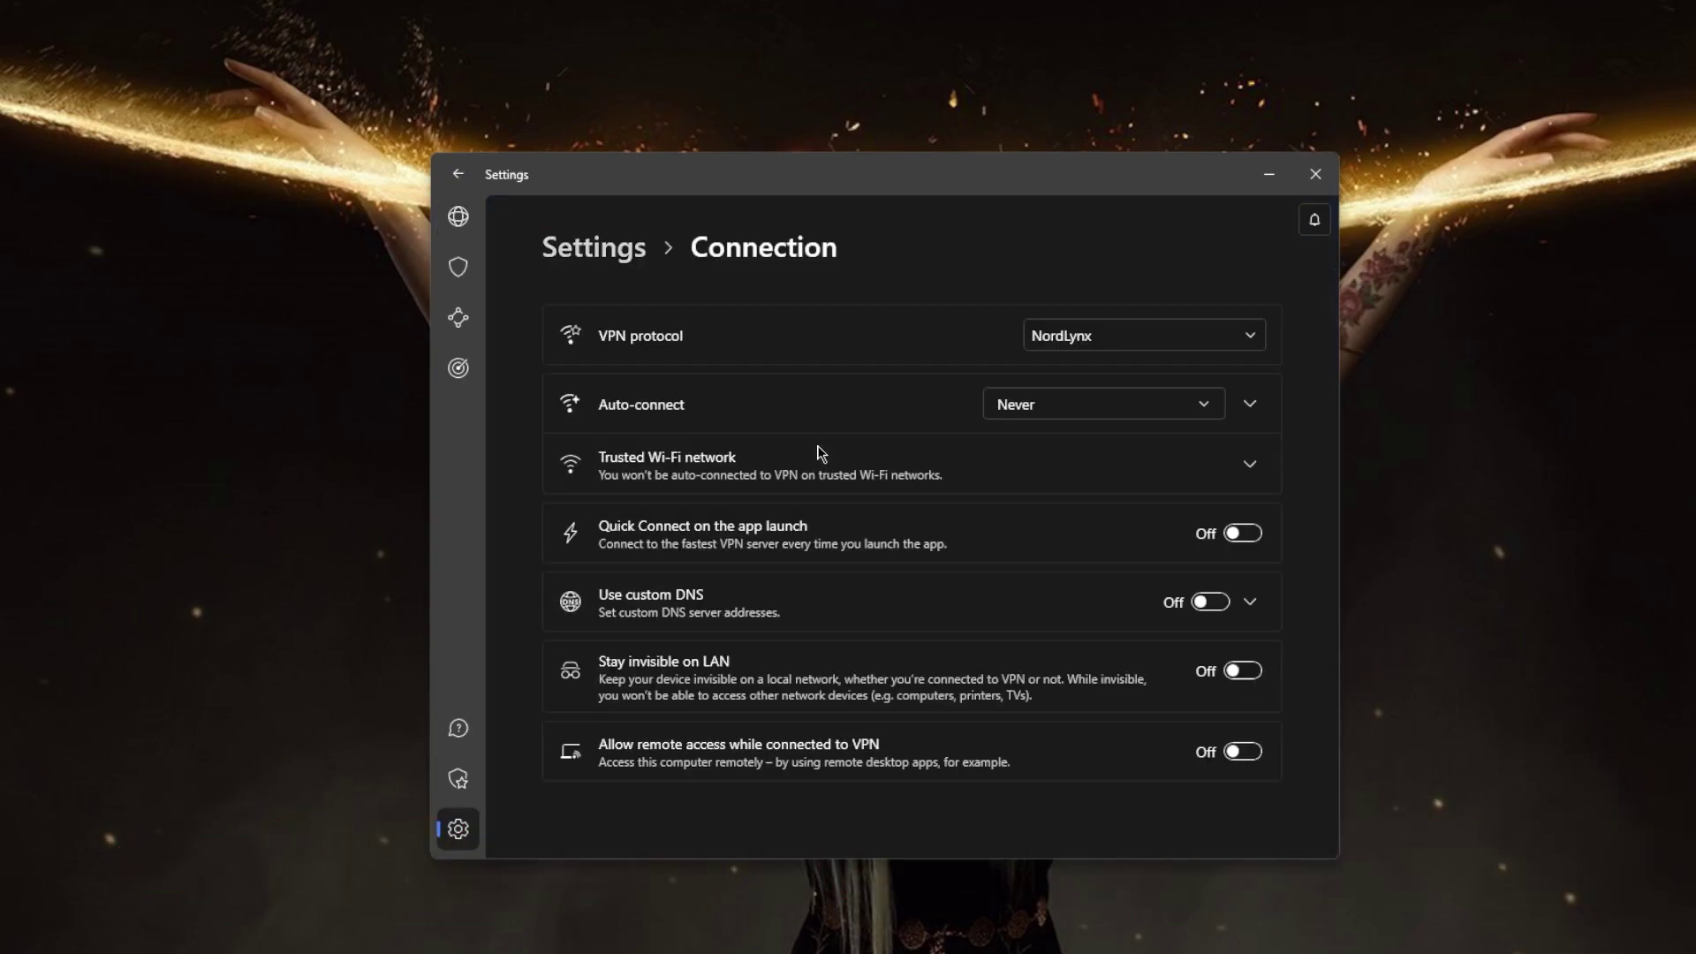
{"action": "left_click", "coordinate": [1158, 336]}
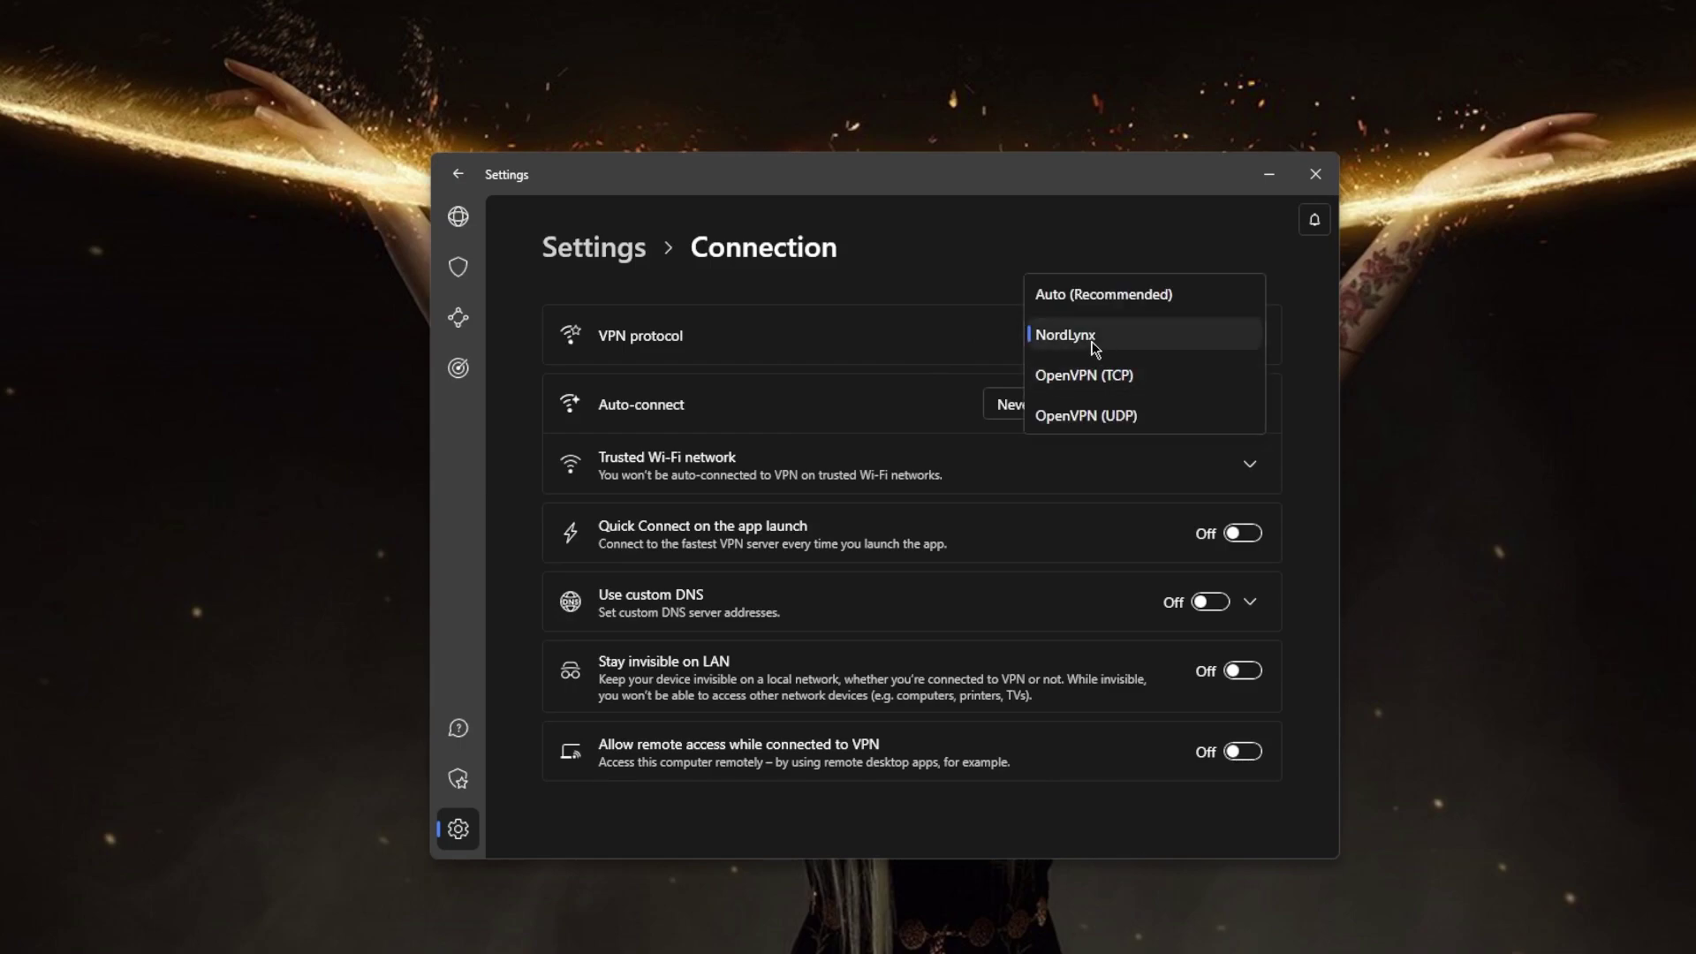
{"action": "left_click", "coordinate": [1093, 343]}
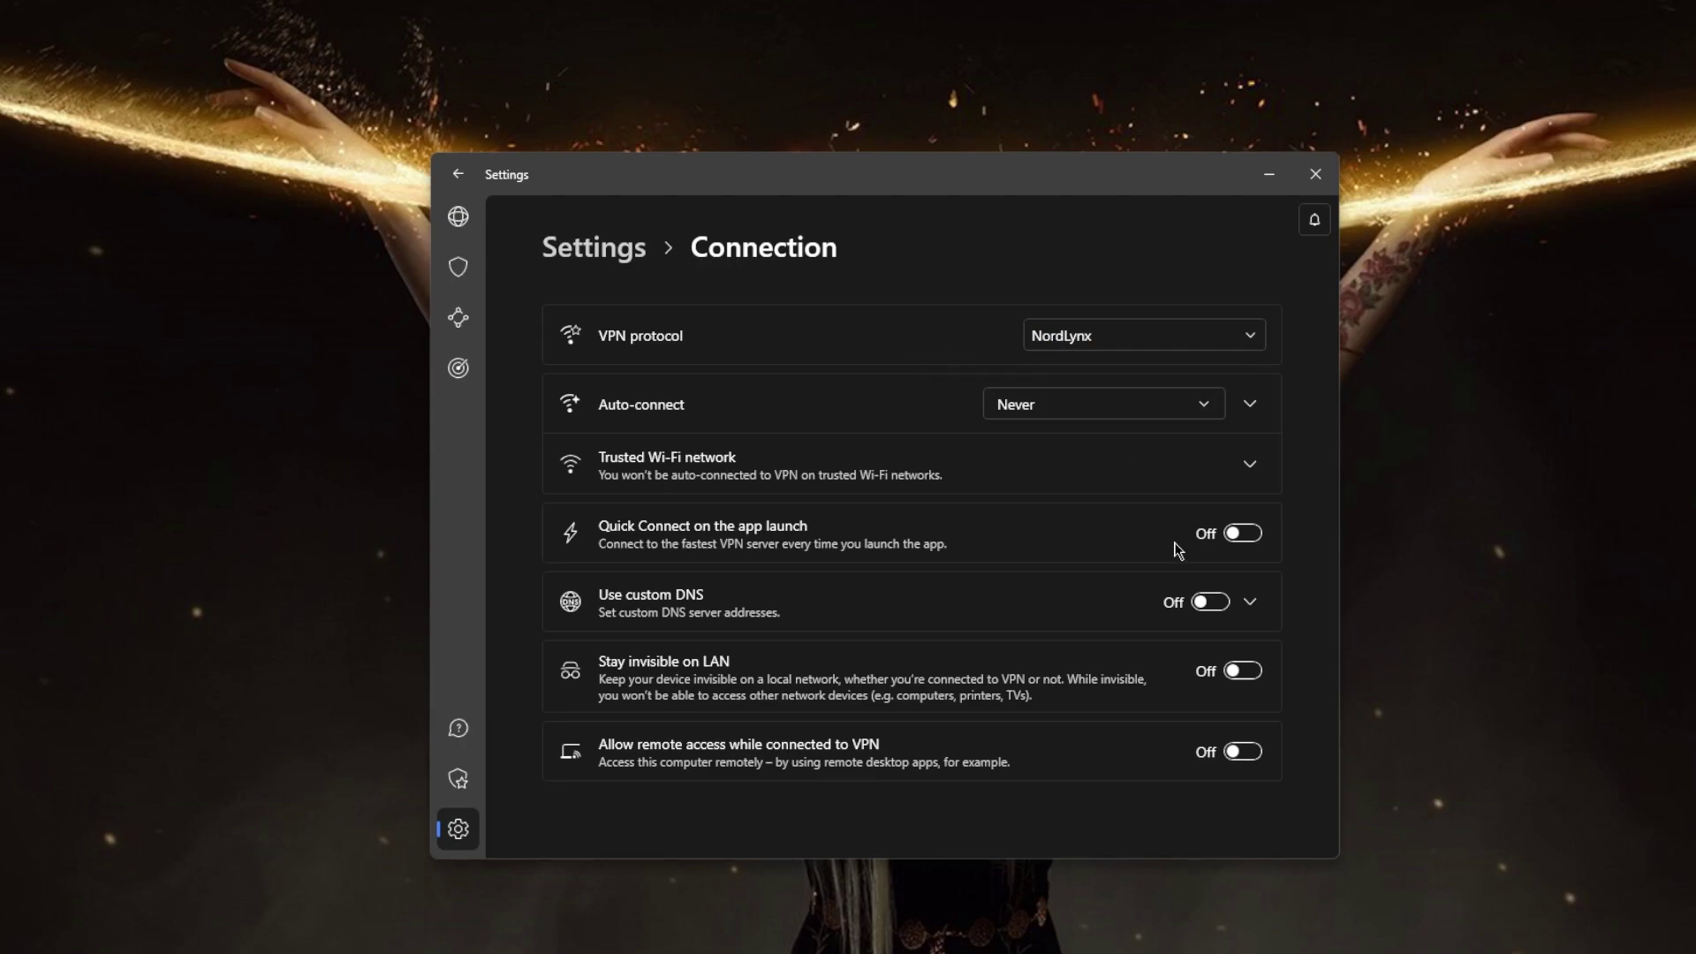
{"action": "left_click", "coordinate": [1250, 603]}
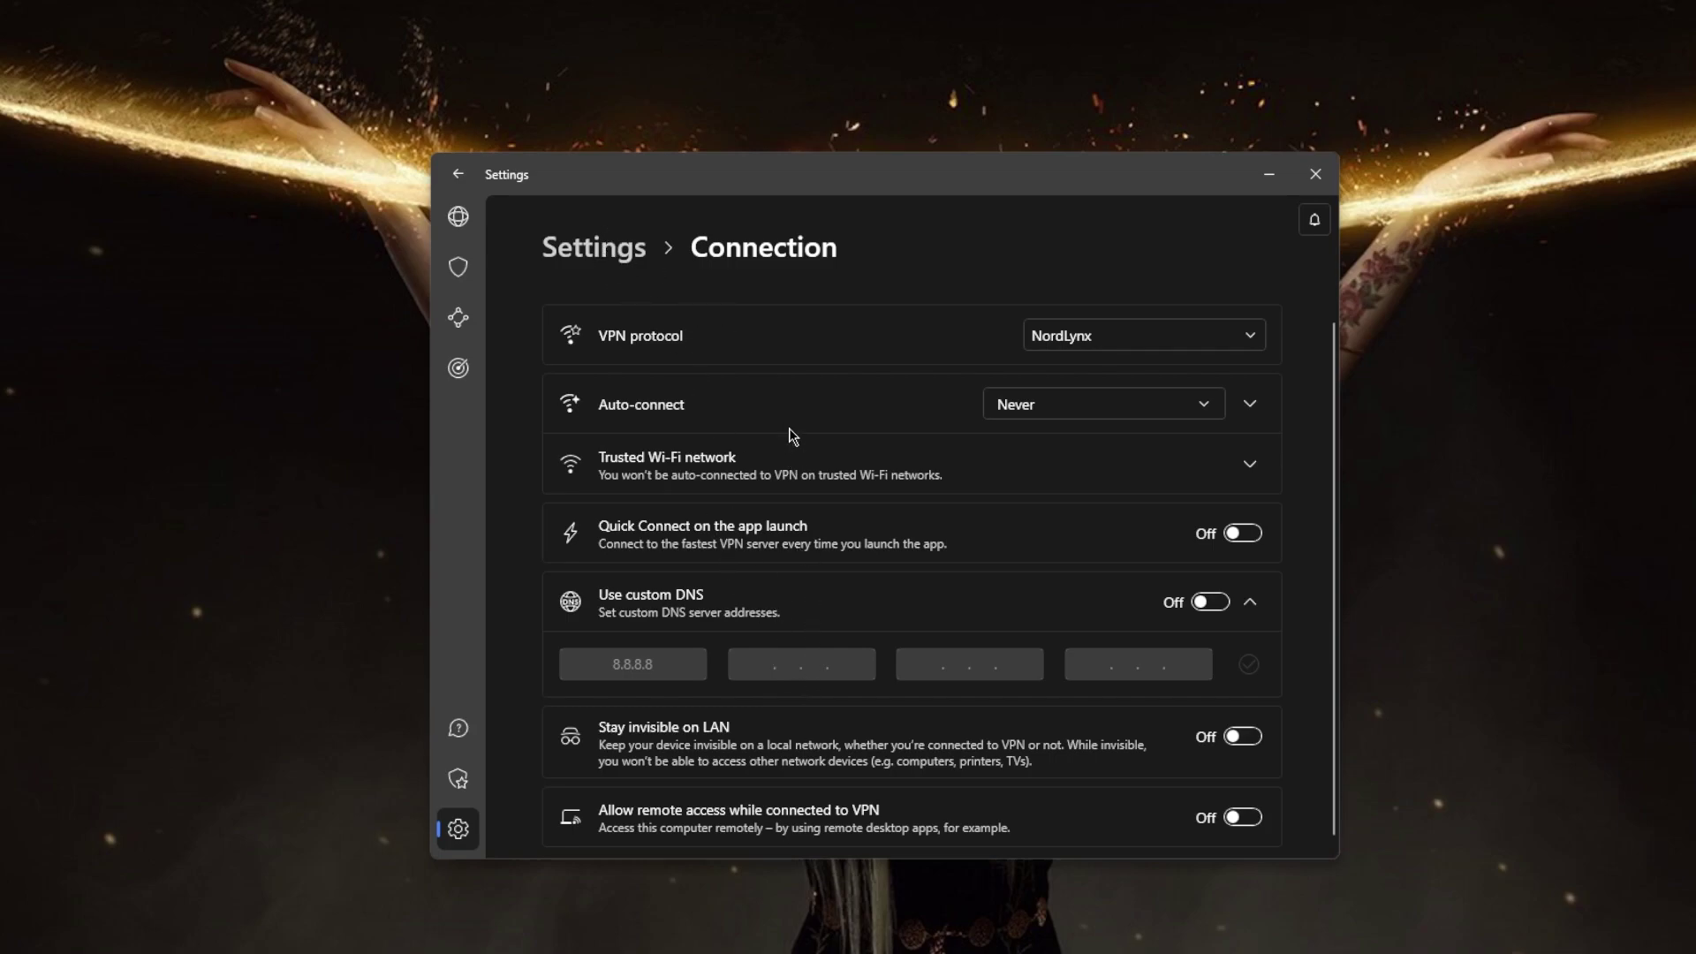
{"action": "left_click", "coordinate": [619, 252]}
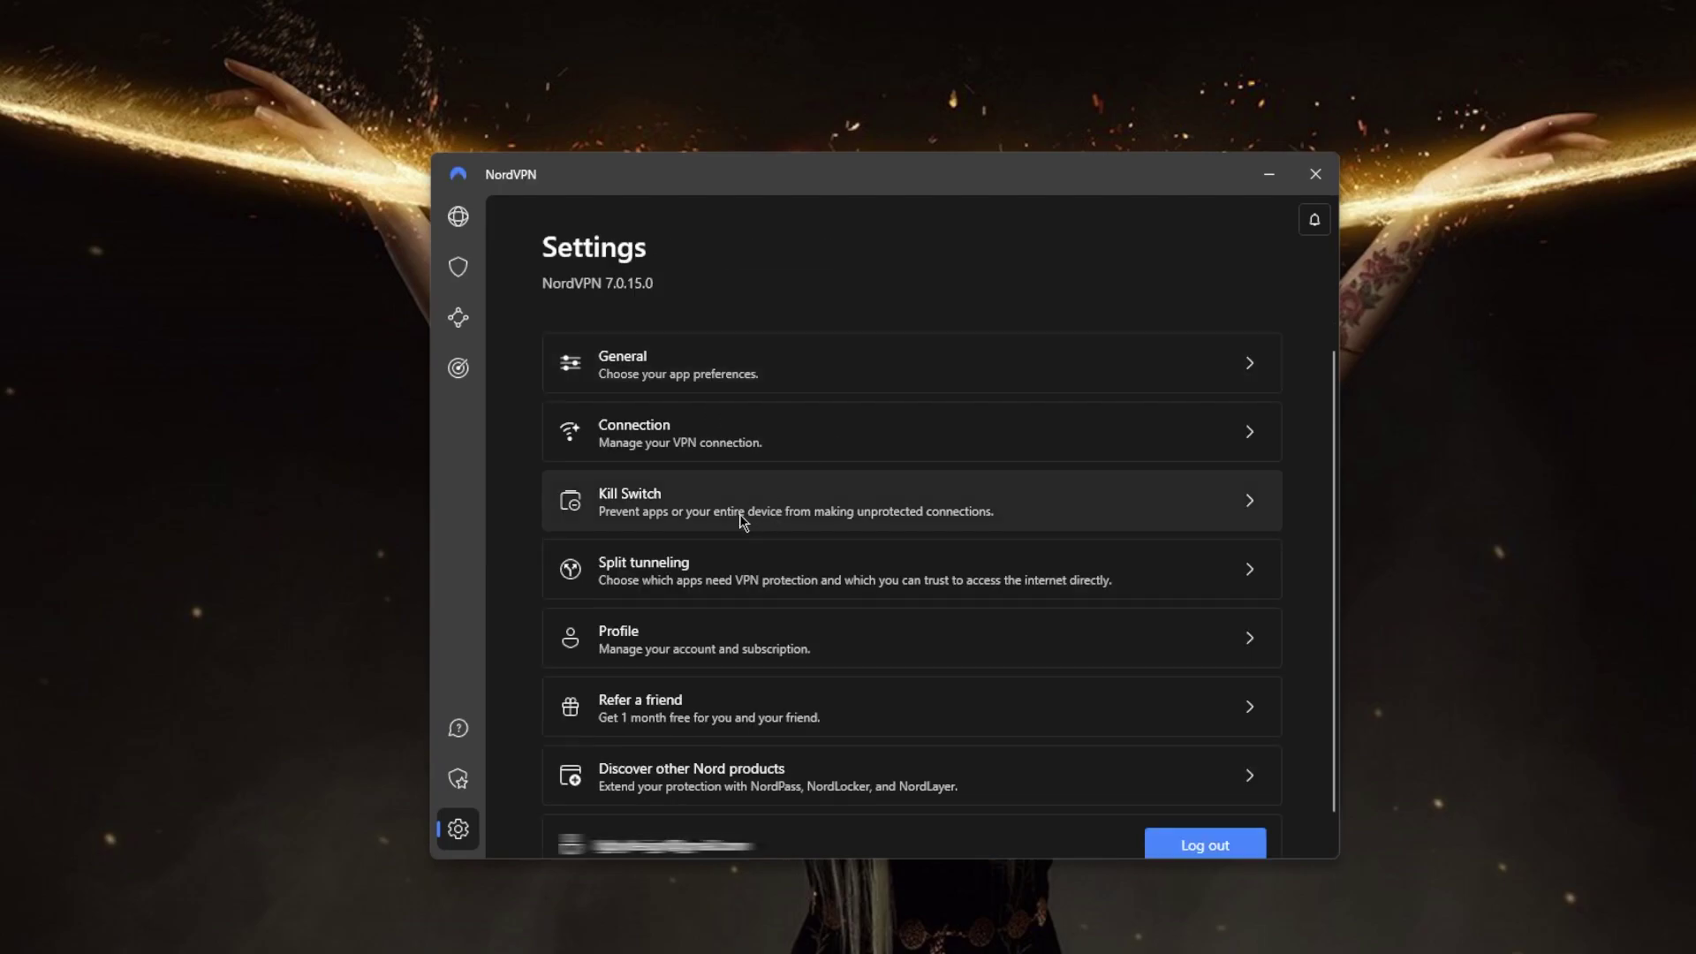
{"action": "left_click", "coordinate": [695, 516]}
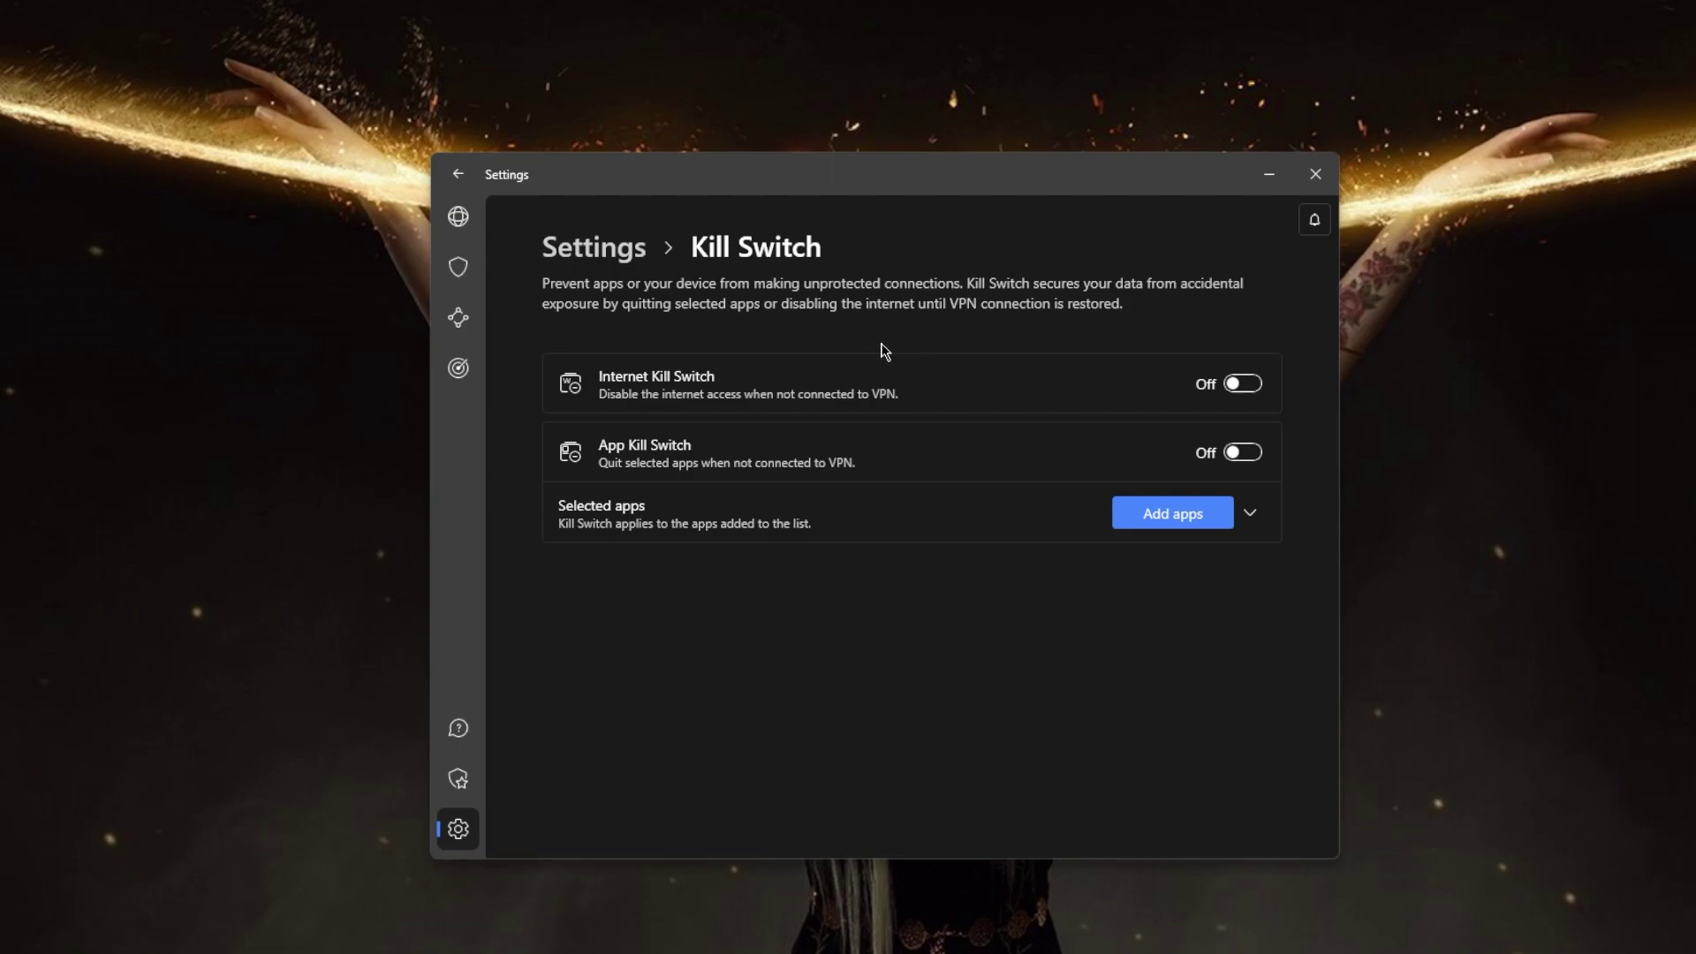
{"action": "left_click", "coordinate": [1251, 514]}
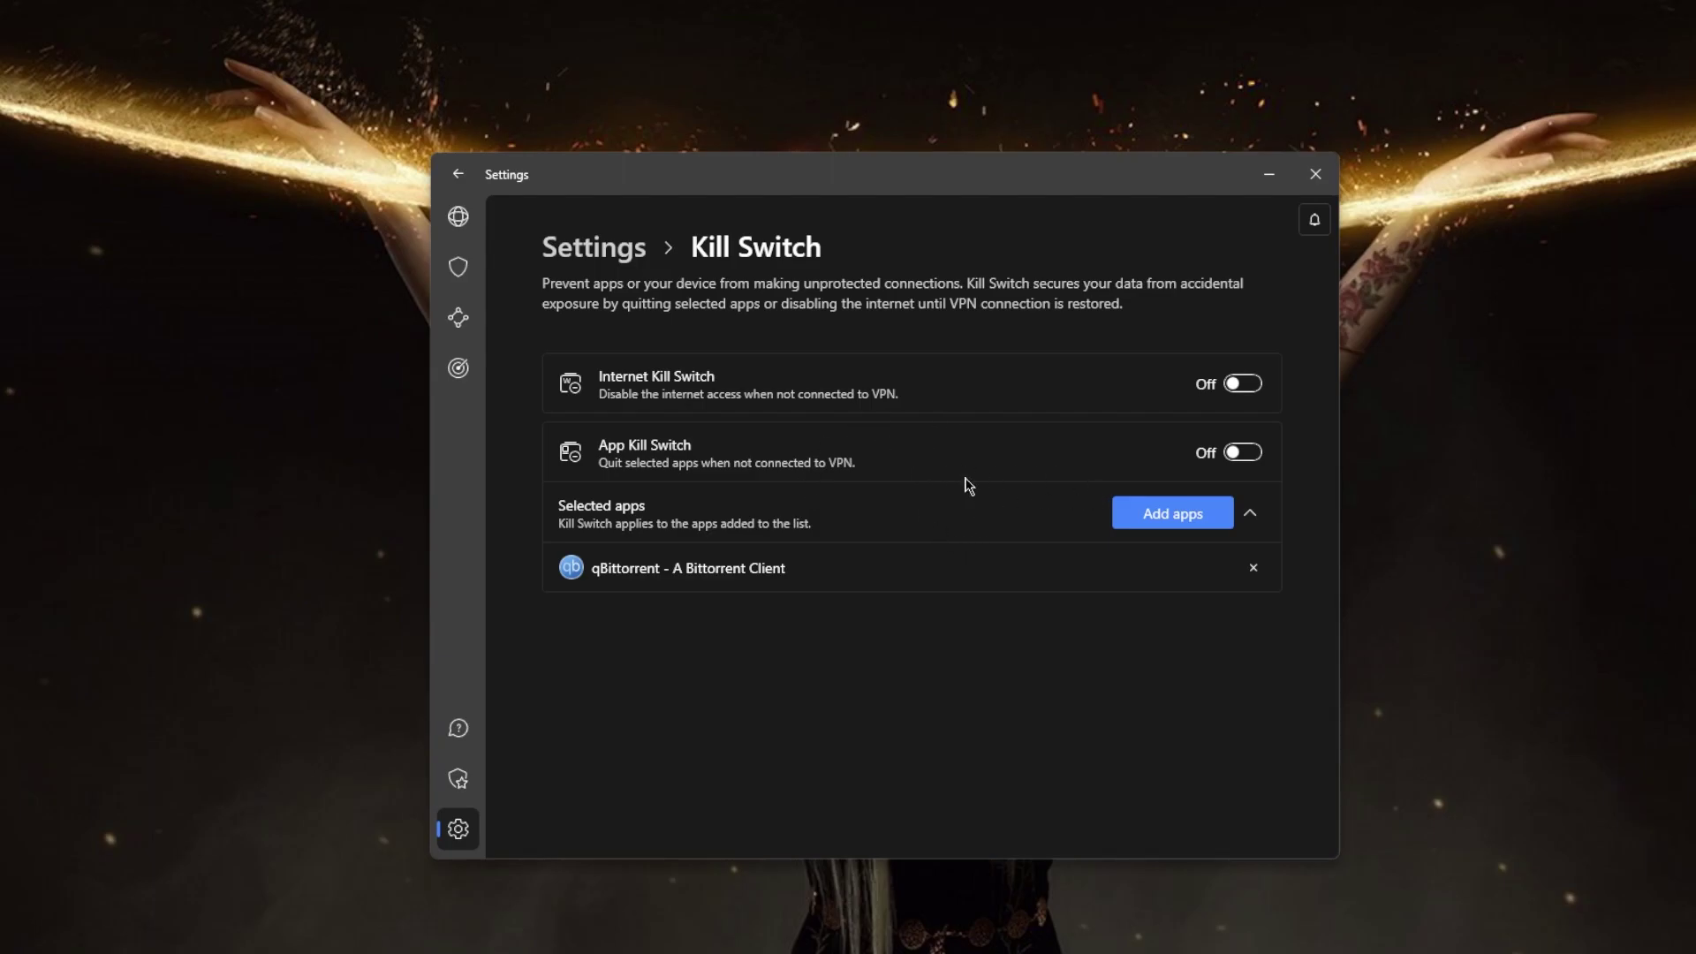
{"action": "left_click", "coordinate": [1251, 515]}
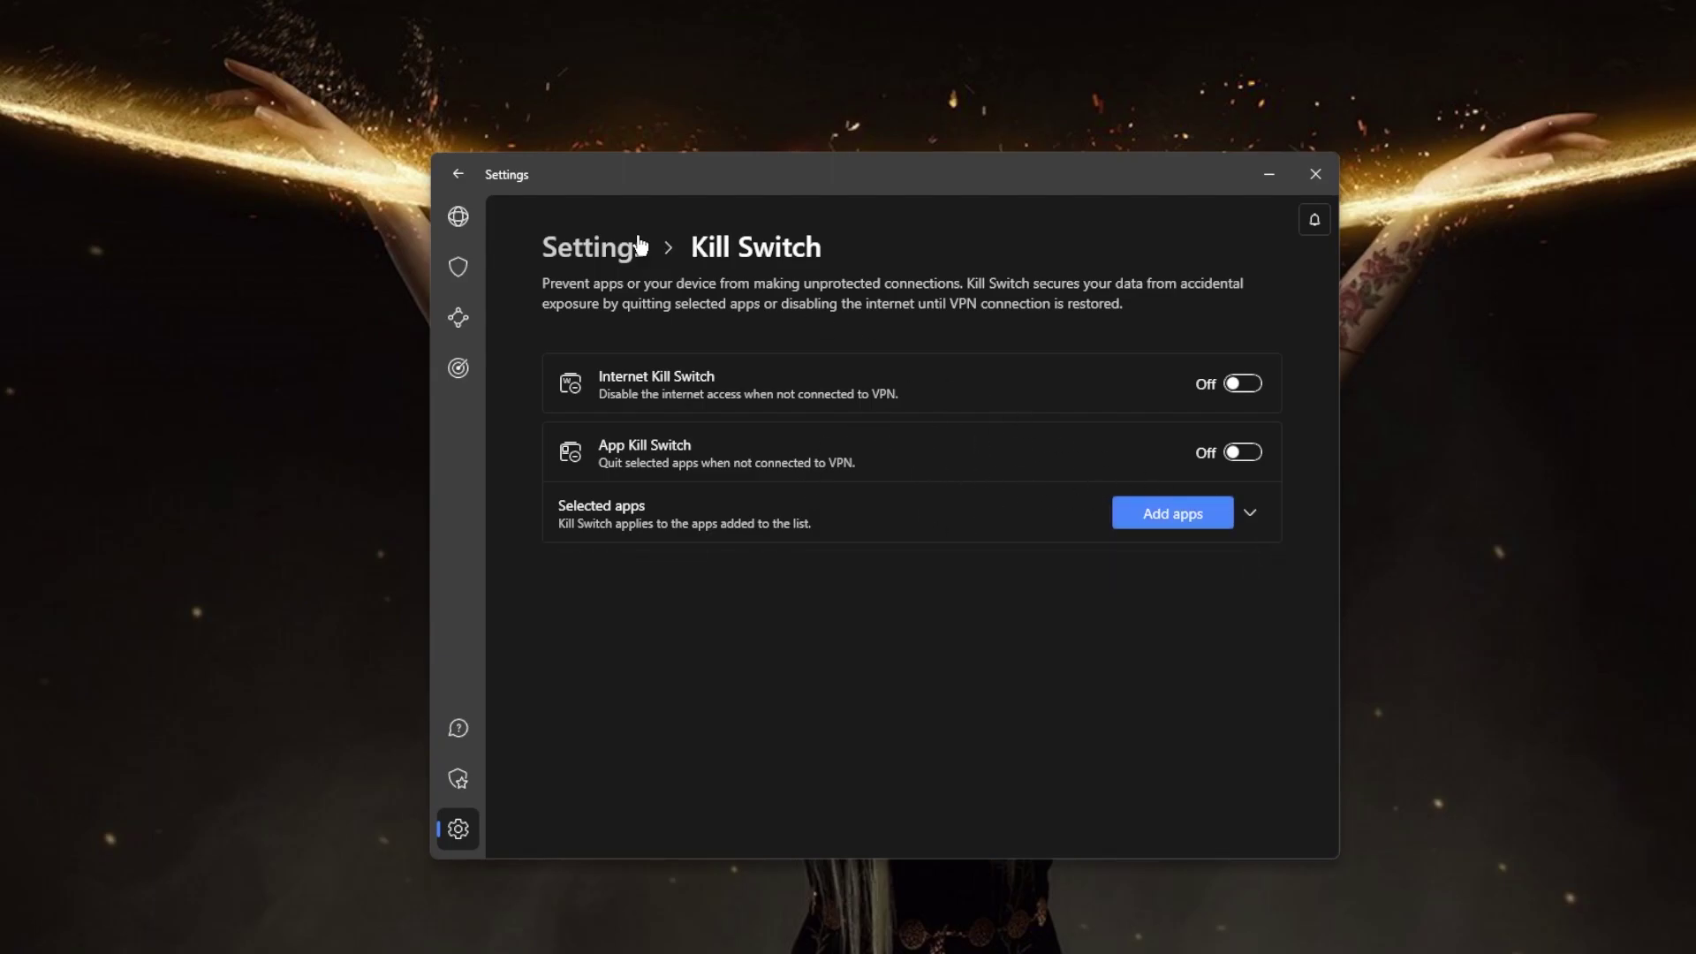
{"action": "left_click", "coordinate": [603, 248]}
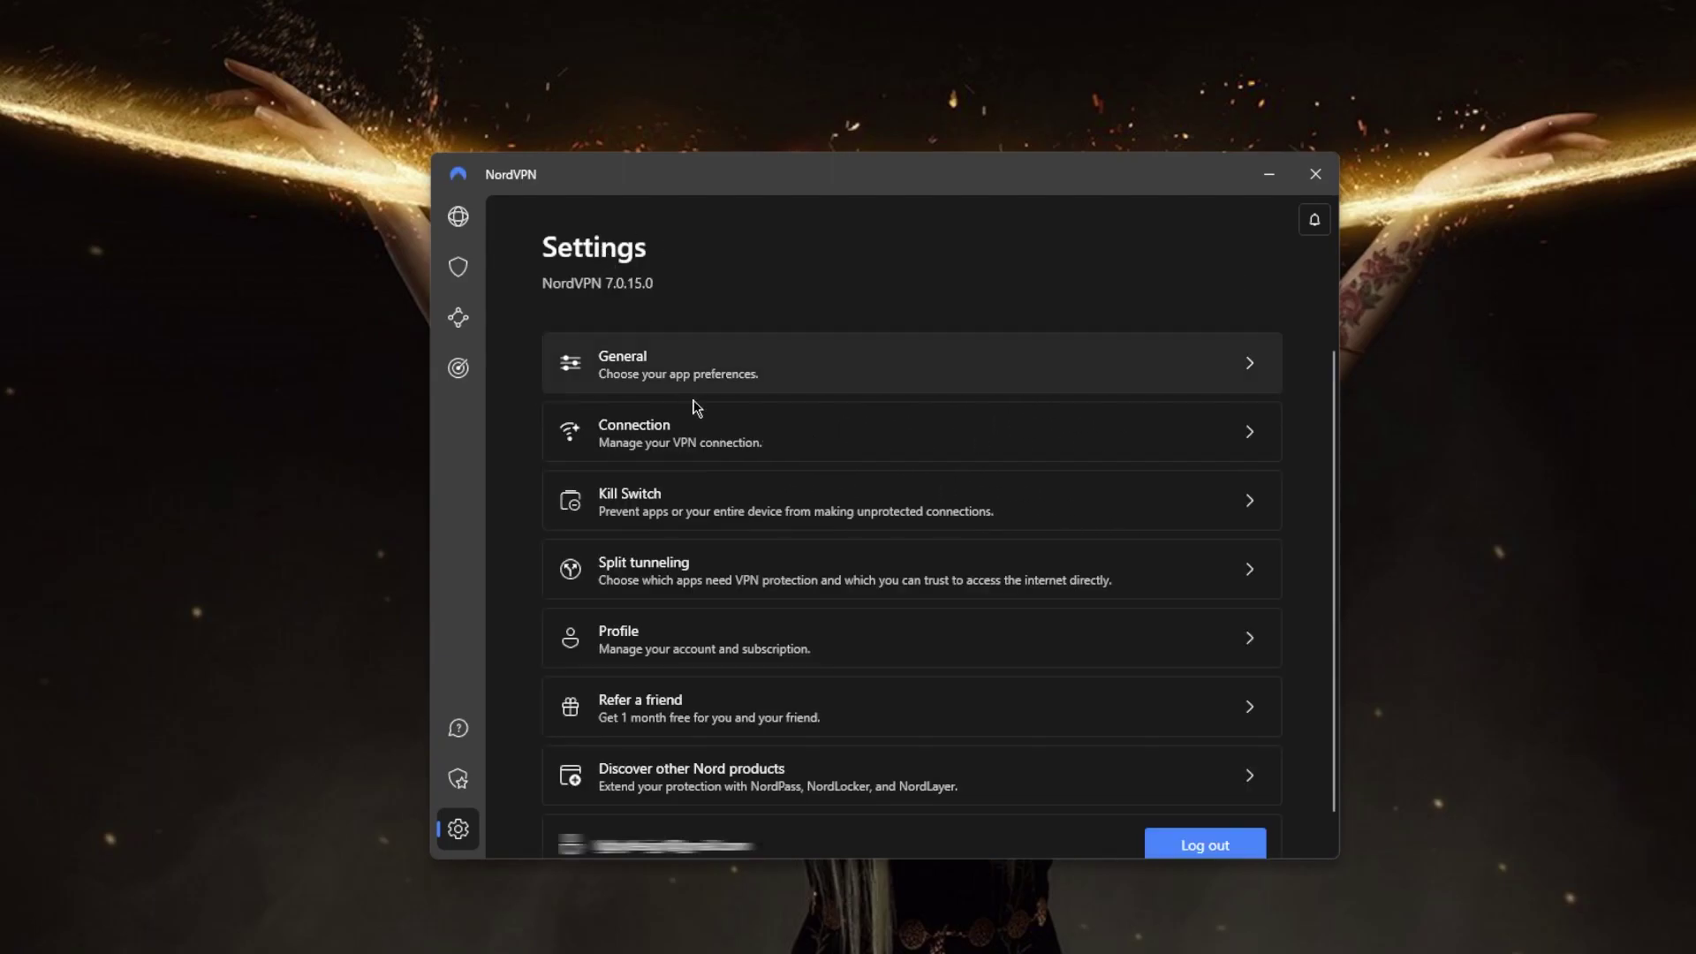
Open Split tunneling, try the Disable and Enable VPN types, and remove qBittorrent.
{"action": "left_click", "coordinate": [733, 574]}
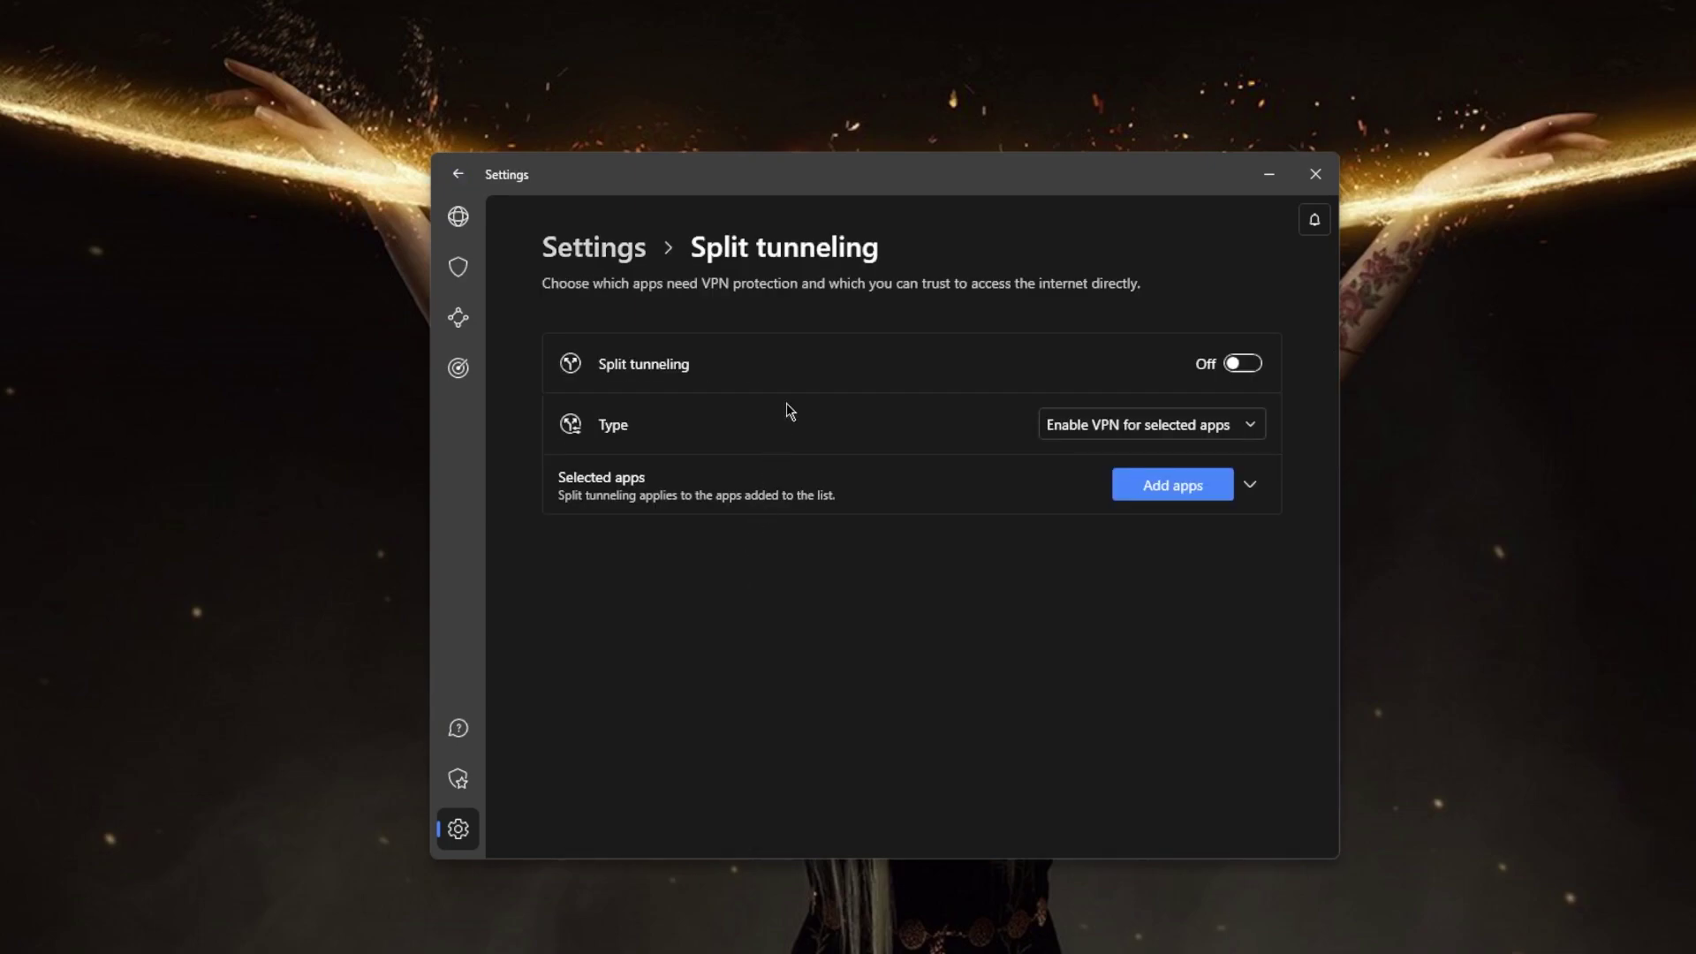
{"action": "left_click", "coordinate": [1250, 486]}
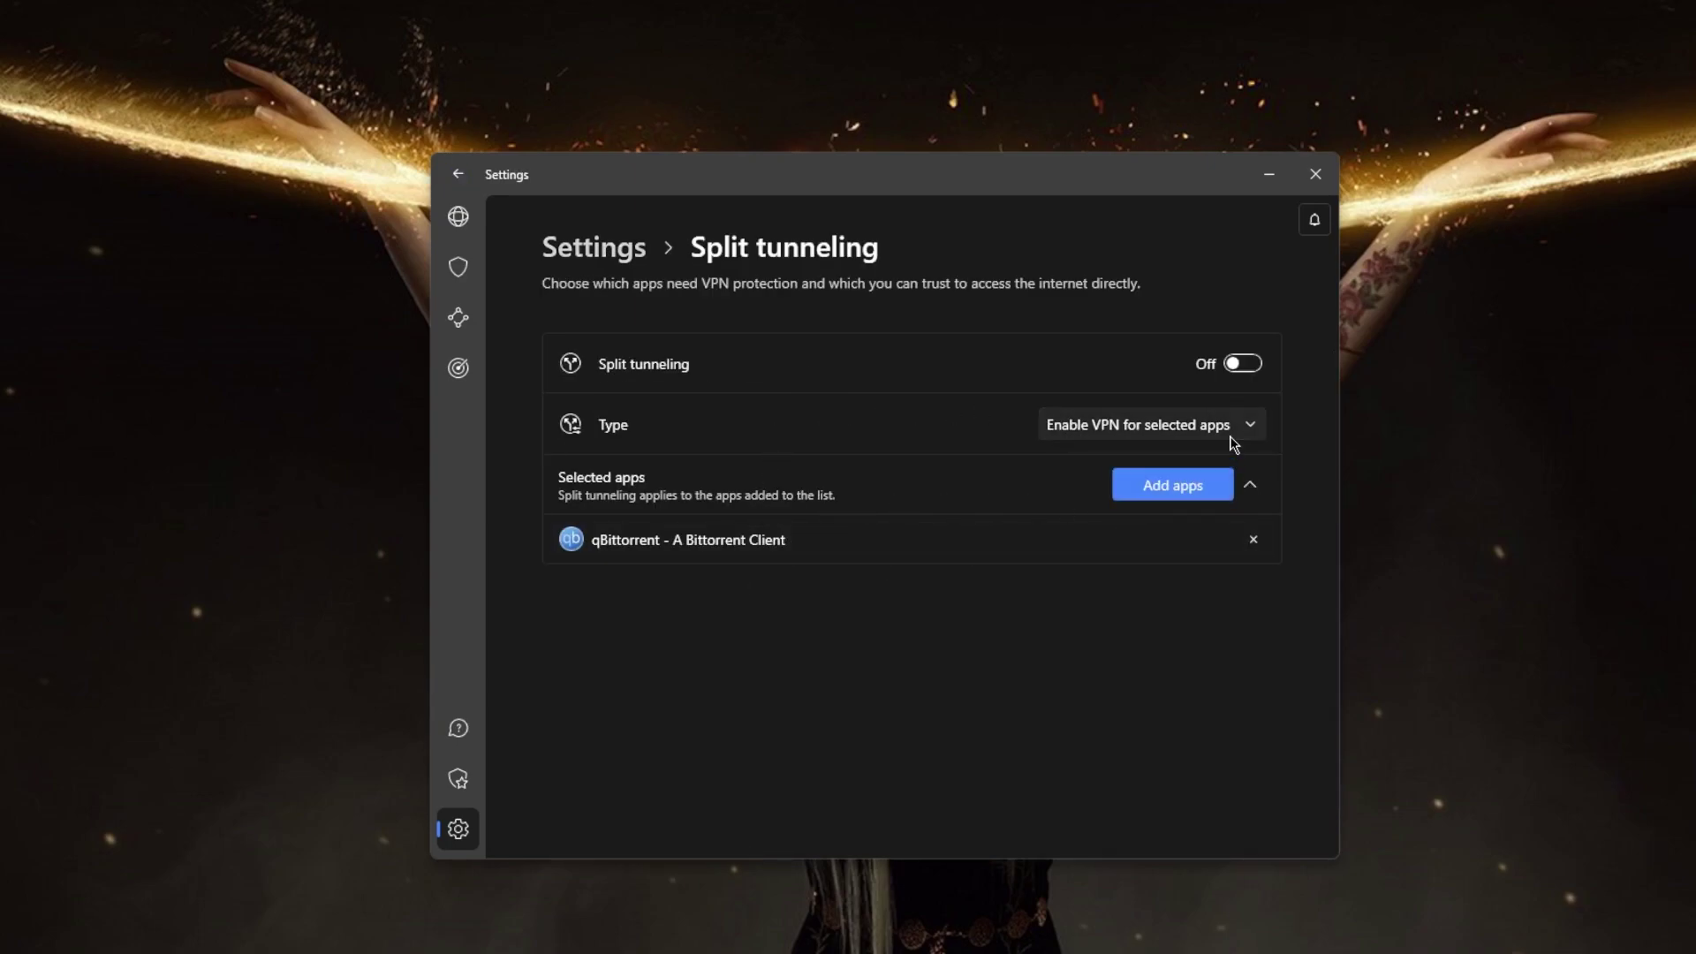
{"action": "left_click", "coordinate": [1121, 434]}
{"action": "left_click", "coordinate": [1105, 390]}
{"action": "left_click", "coordinate": [1124, 426]}
{"action": "left_click", "coordinate": [1128, 466]}
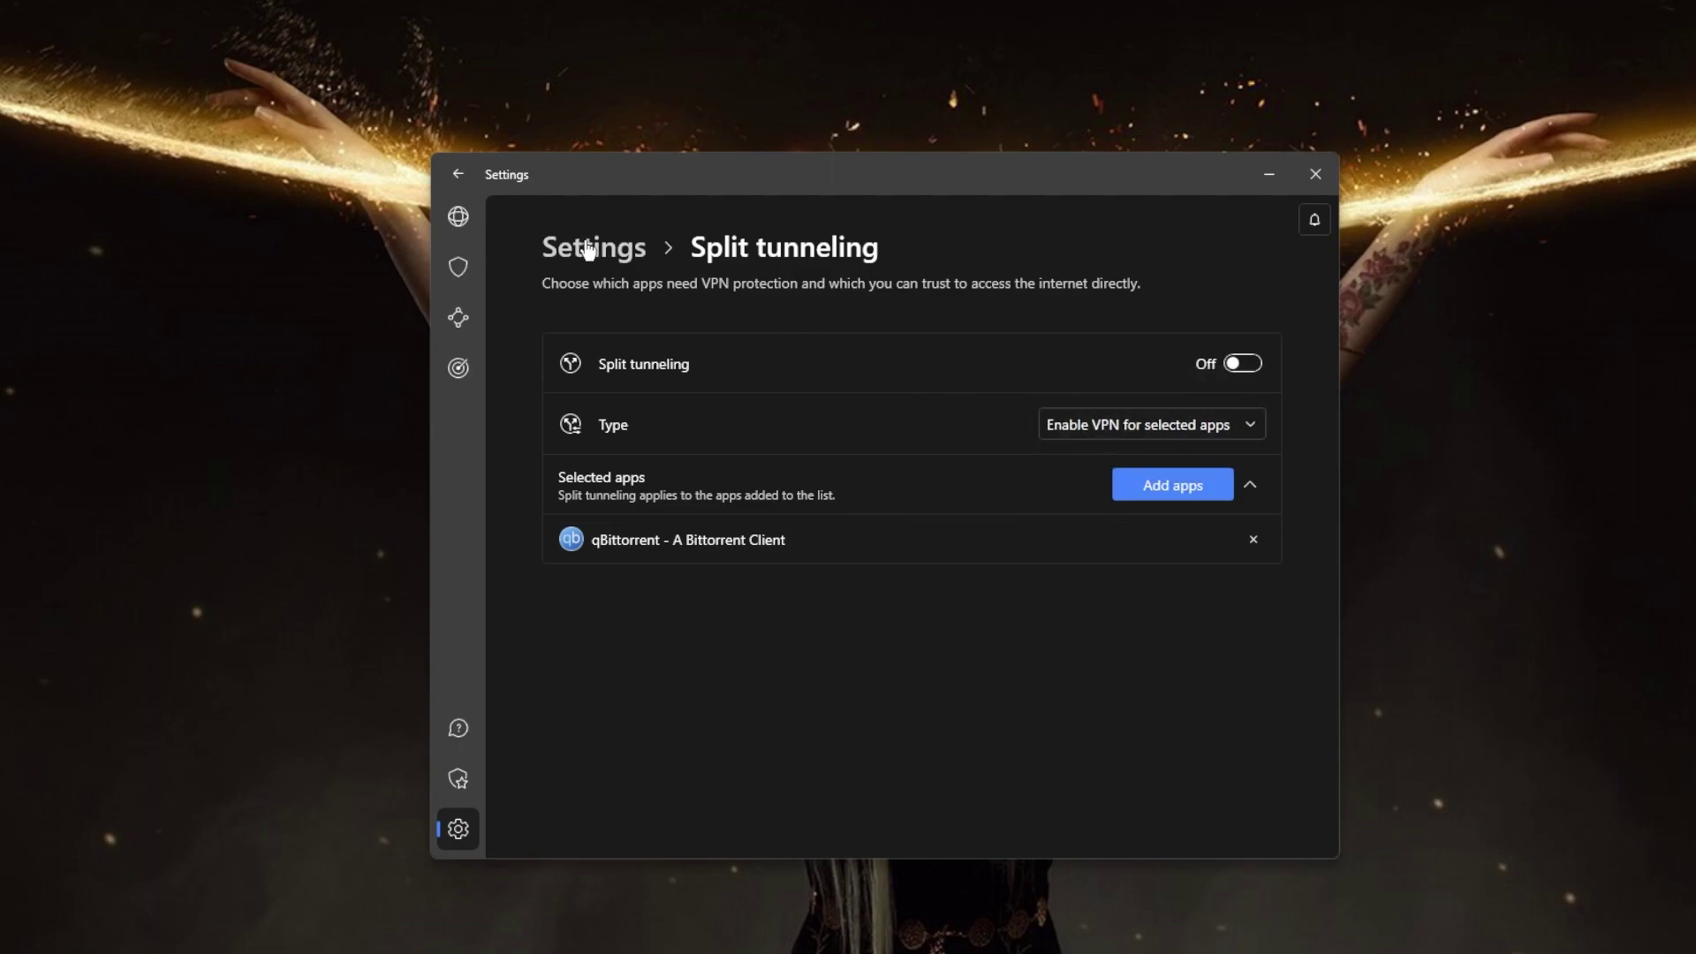
{"action": "left_click", "coordinate": [1253, 539]}
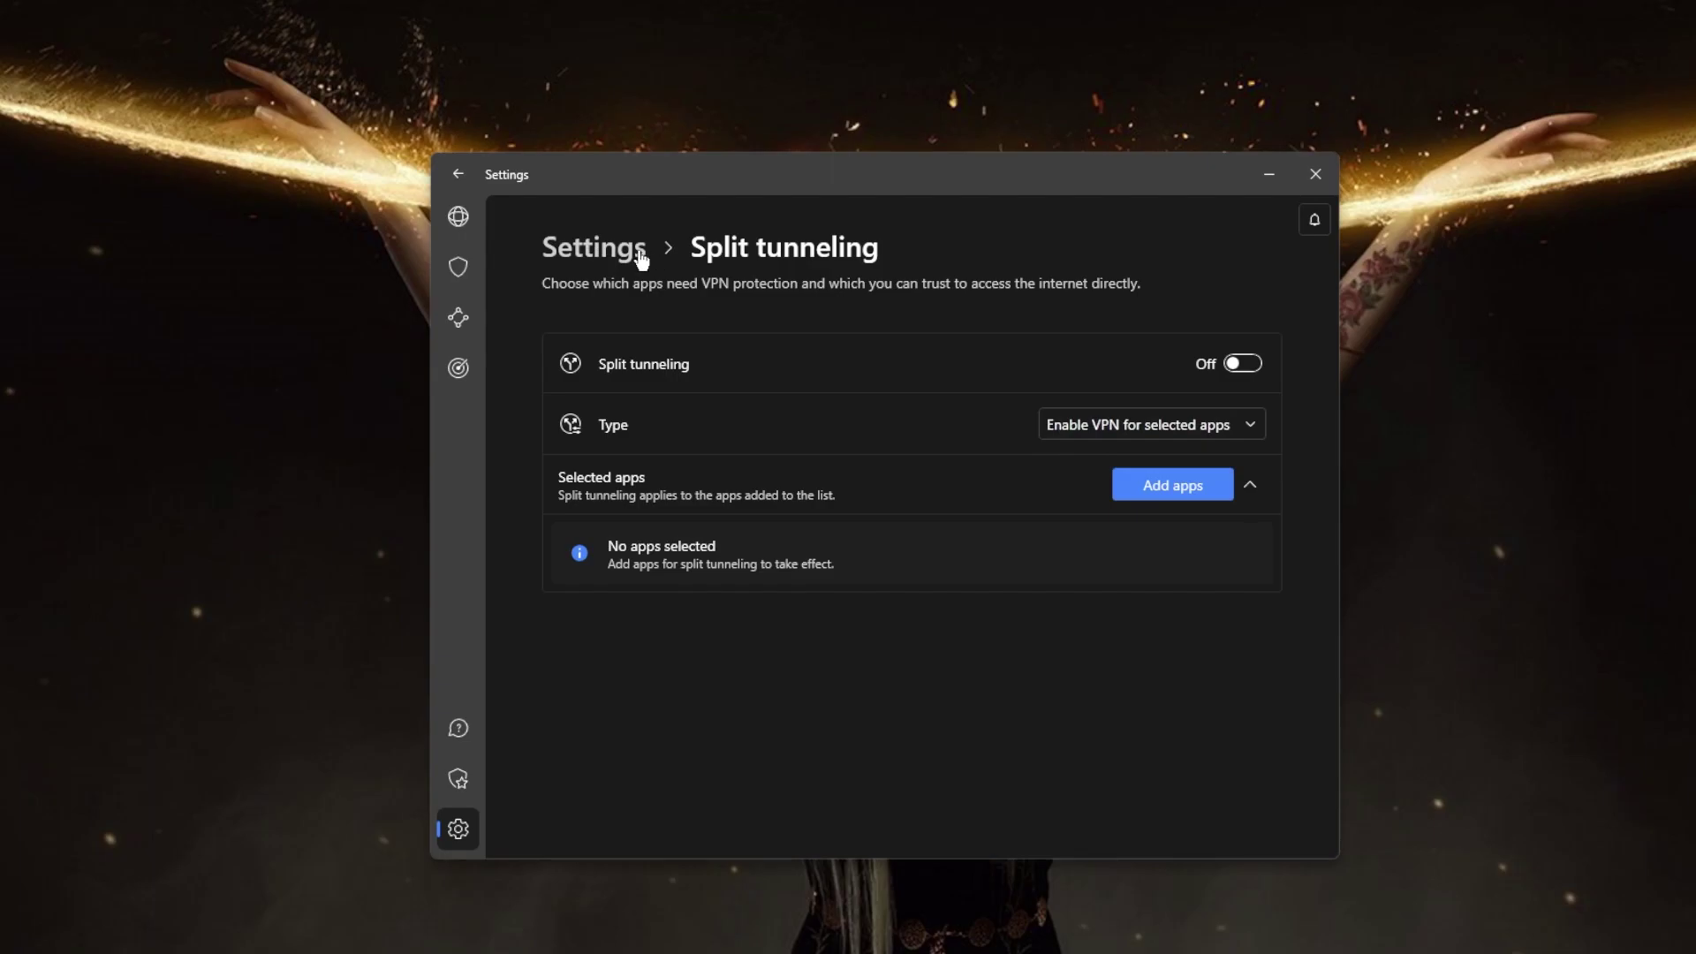
Add Google Chrome to the split tunneling app list.
{"action": "left_click", "coordinate": [1172, 492]}
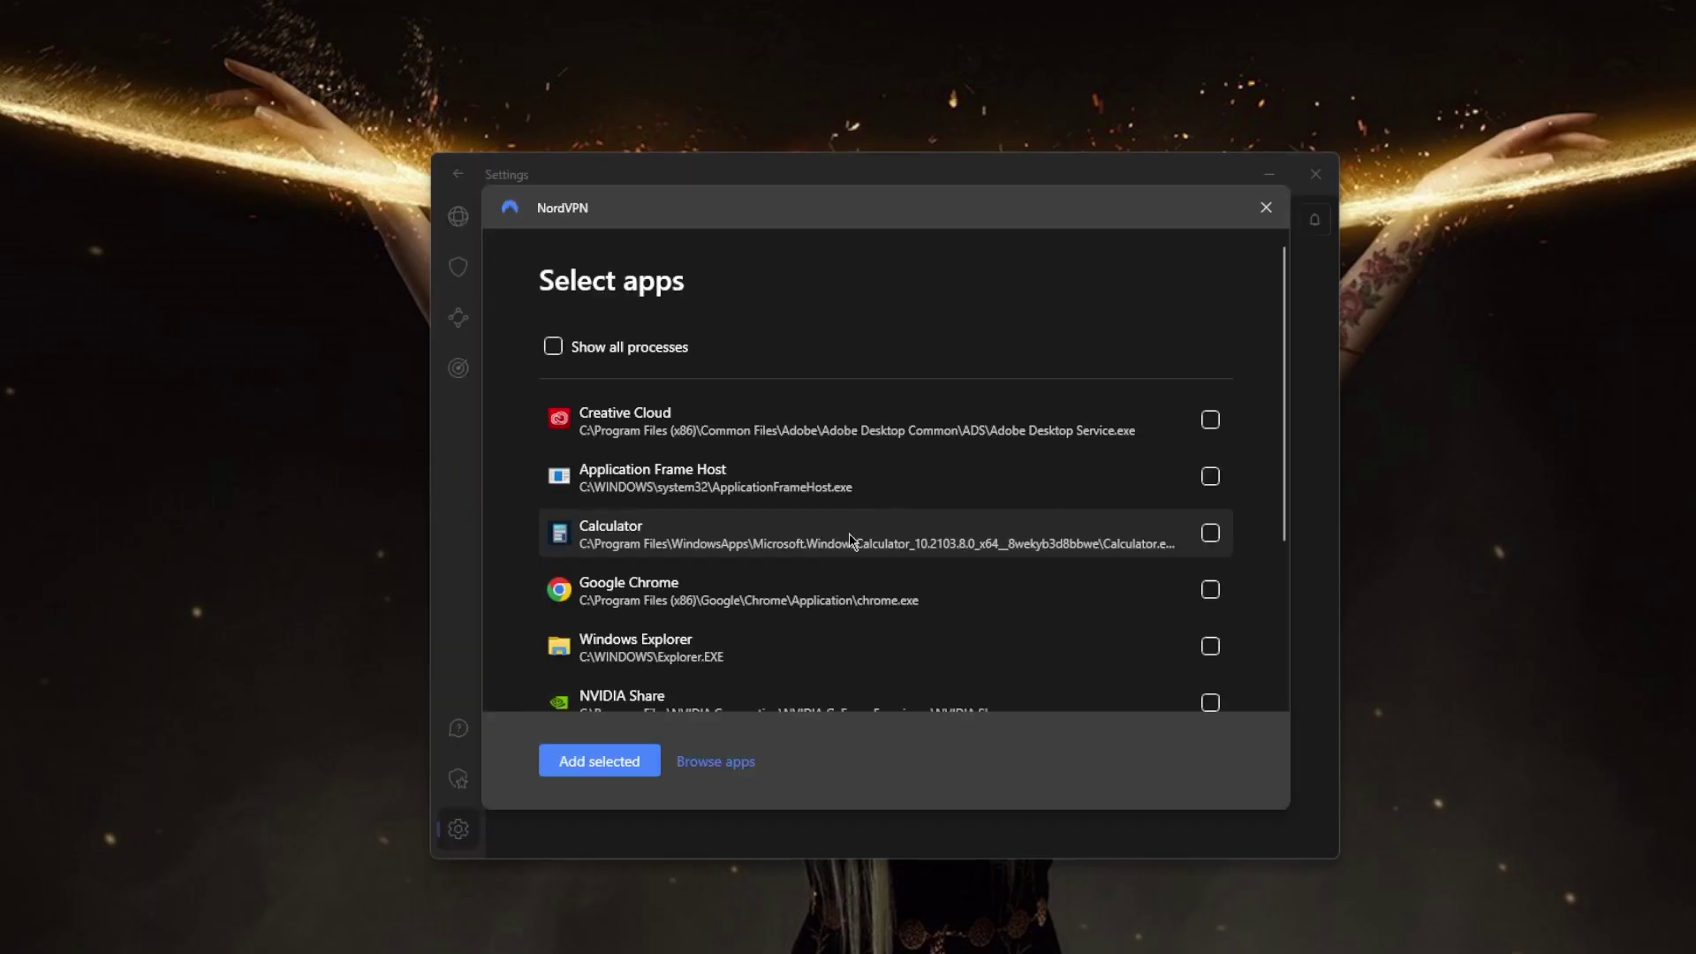
{"action": "scroll", "coordinate": [848, 547], "scroll_direction": "down", "scroll_amount": 3}
{"action": "scroll", "coordinate": [848, 575], "scroll_direction": "up", "scroll_amount": 2}
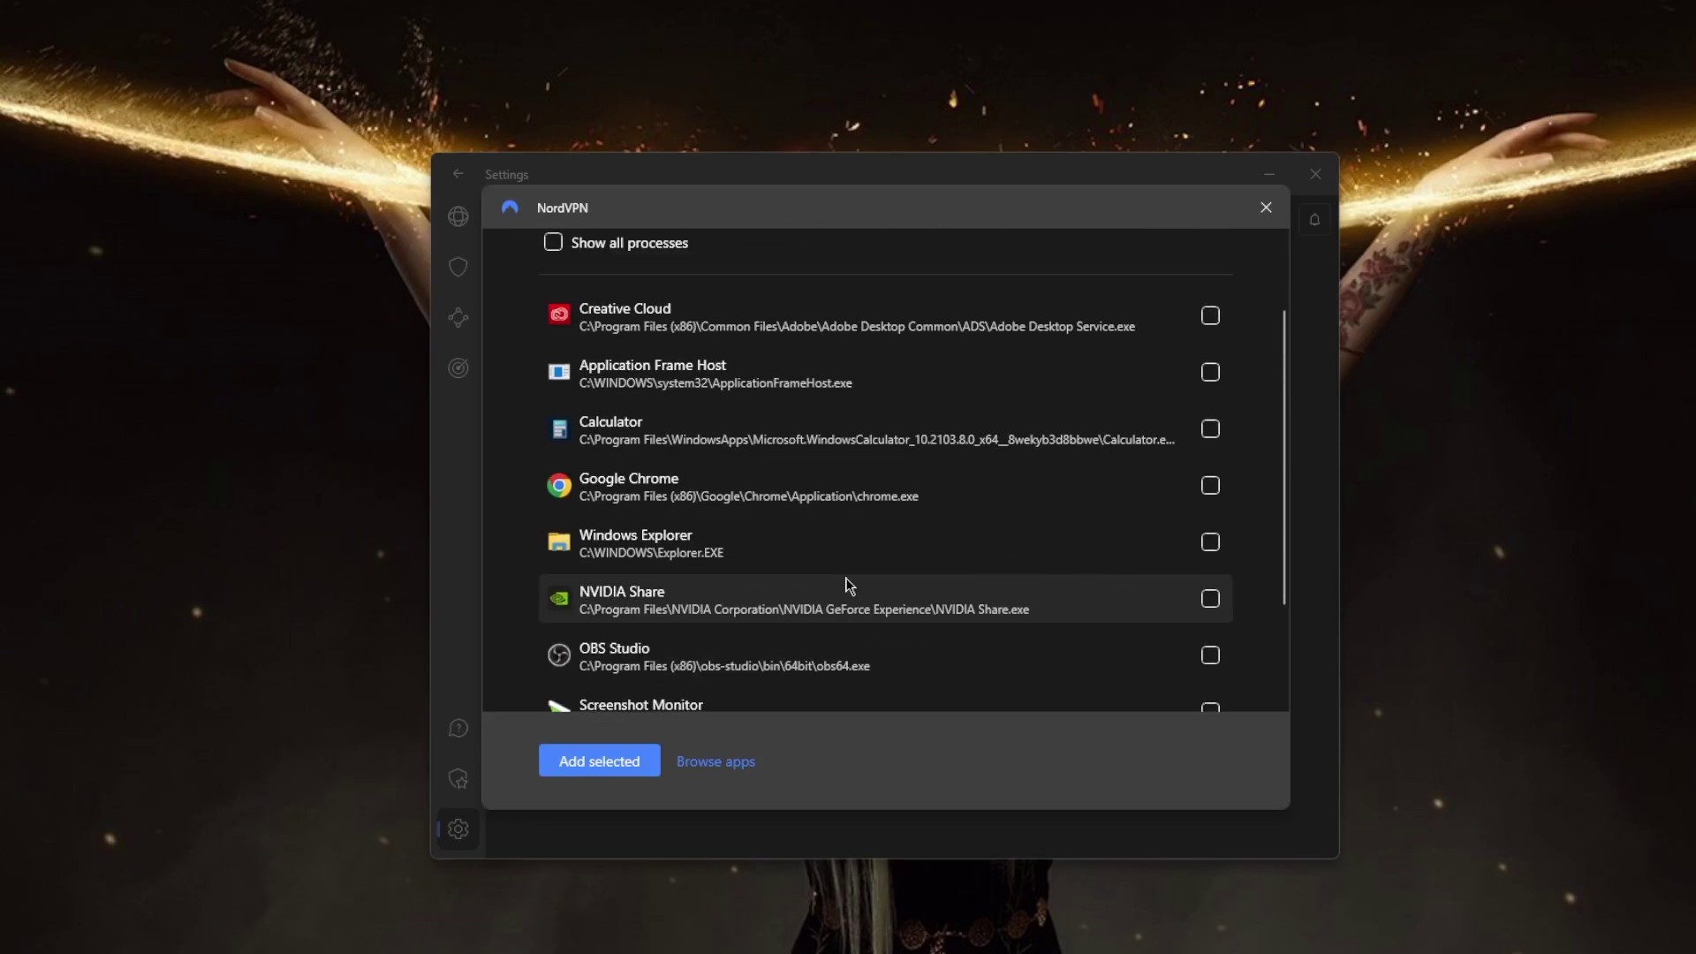
{"action": "scroll", "coordinate": [784, 587], "scroll_direction": "up", "scroll_amount": 2}
{"action": "scroll", "coordinate": [745, 579], "scroll_direction": "down", "scroll_amount": 3}
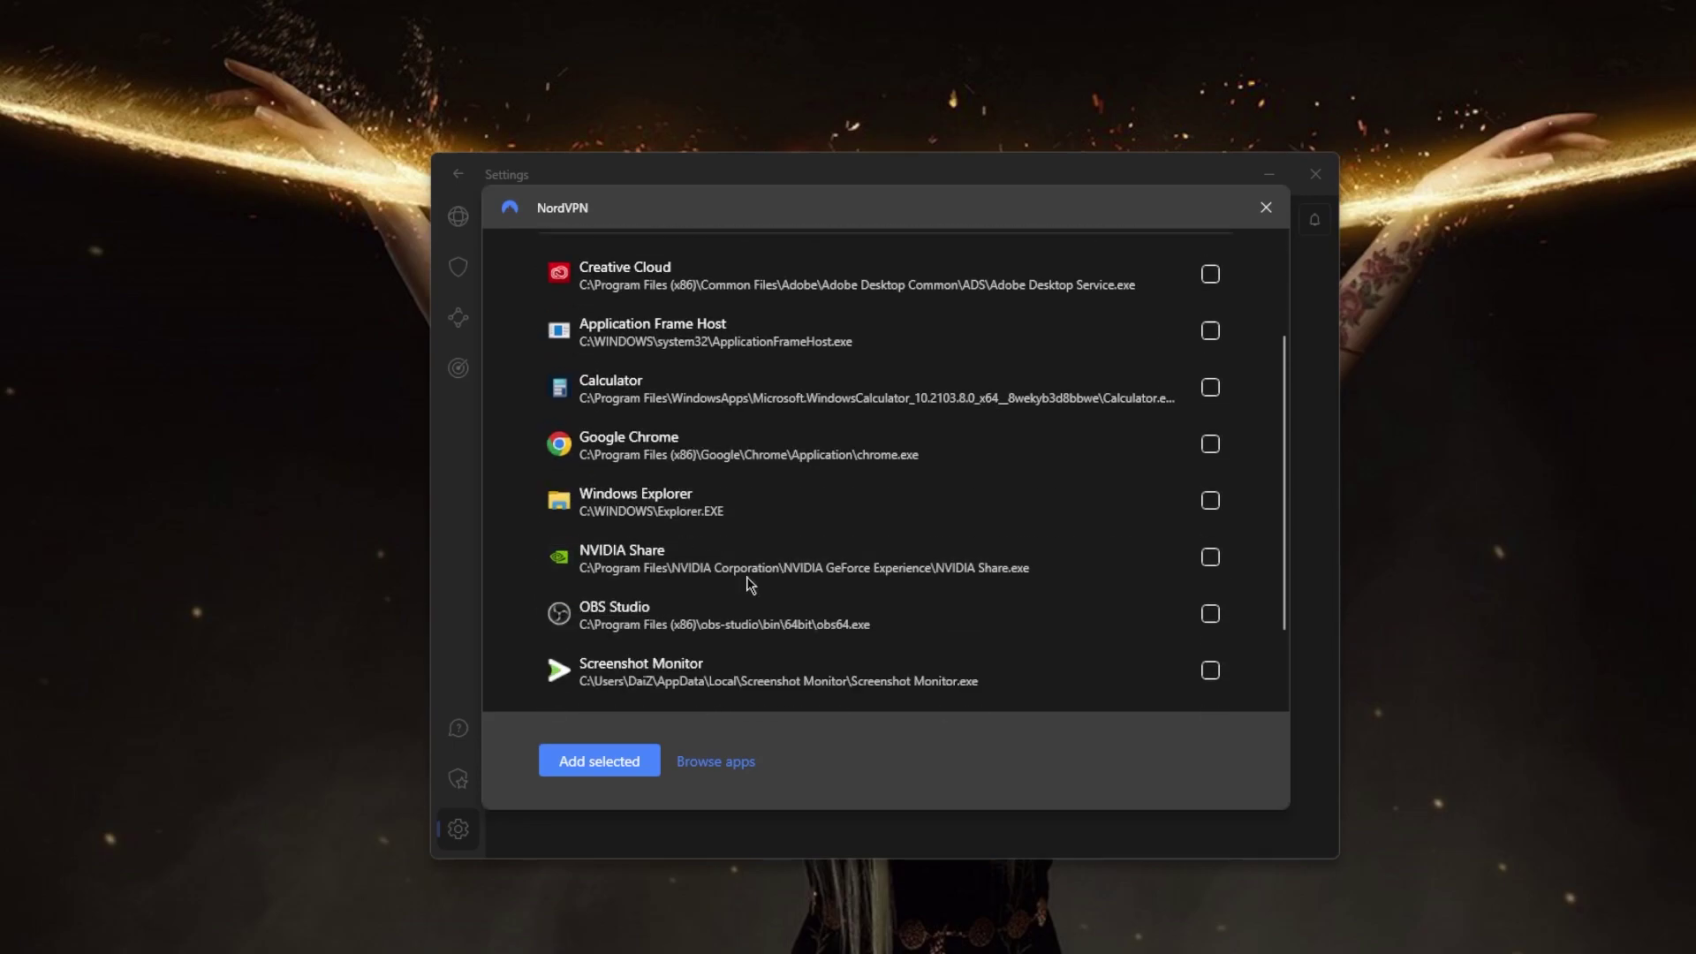
{"action": "left_click", "coordinate": [1210, 444]}
{"action": "left_click", "coordinate": [649, 760]}
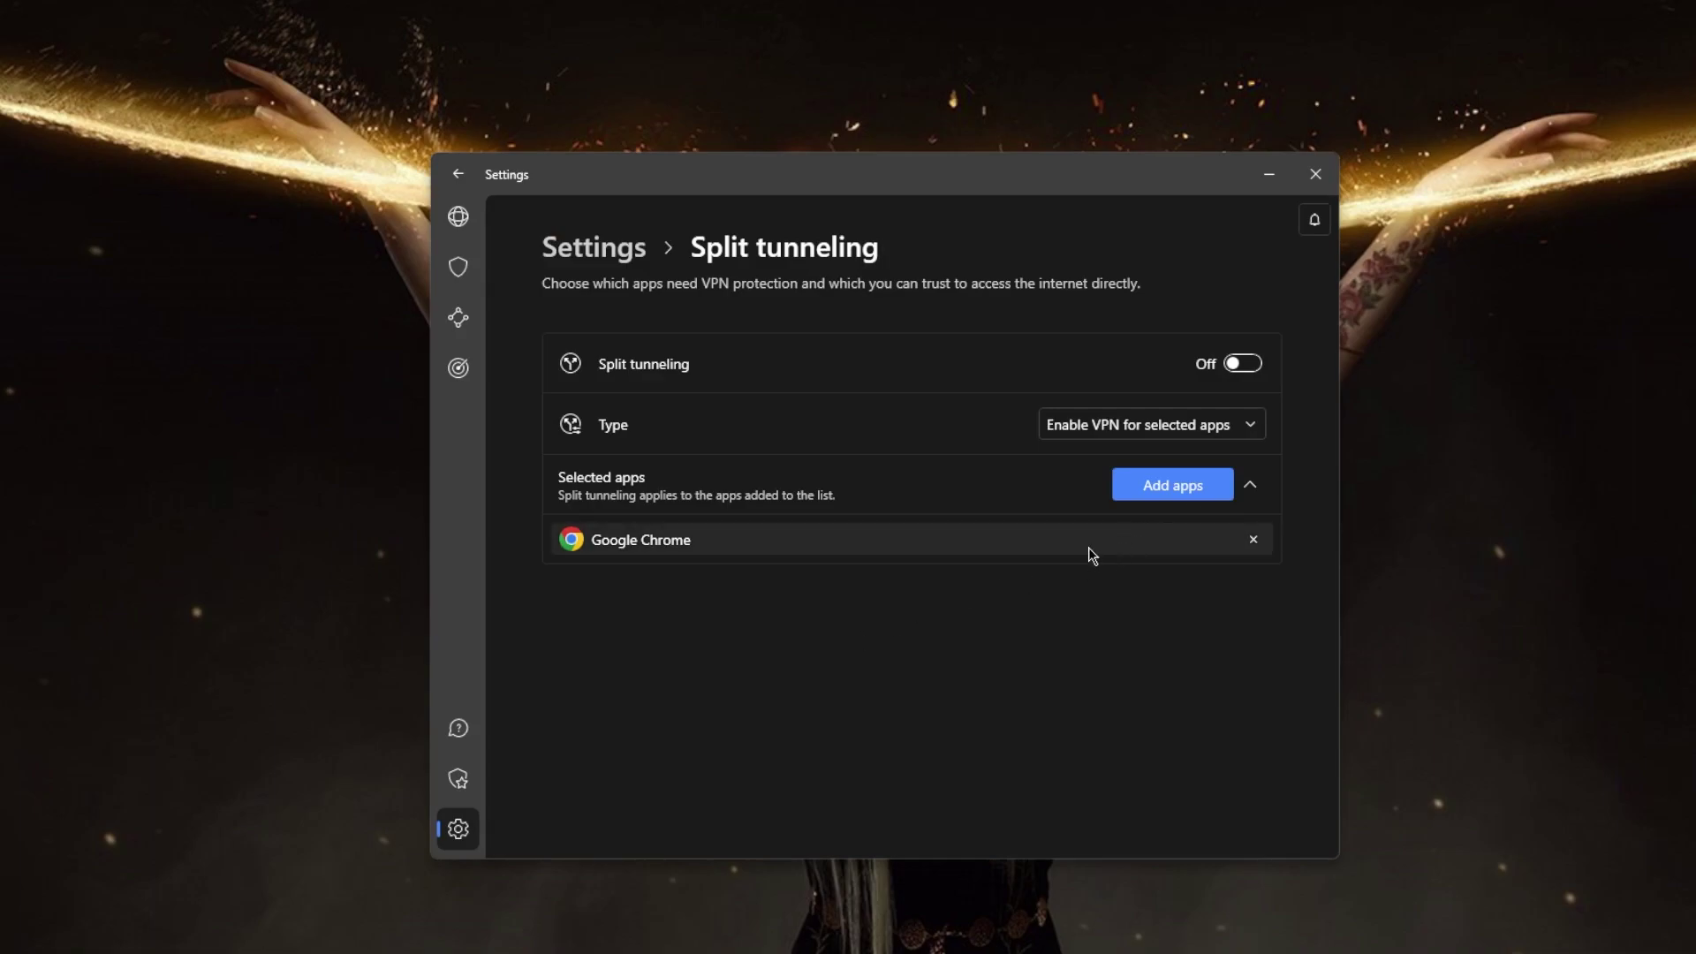
Set the split tunneling type to Enable VPN for selected apps and return to Settings.
{"action": "left_click", "coordinate": [1139, 425]}
{"action": "left_click", "coordinate": [1113, 386]}
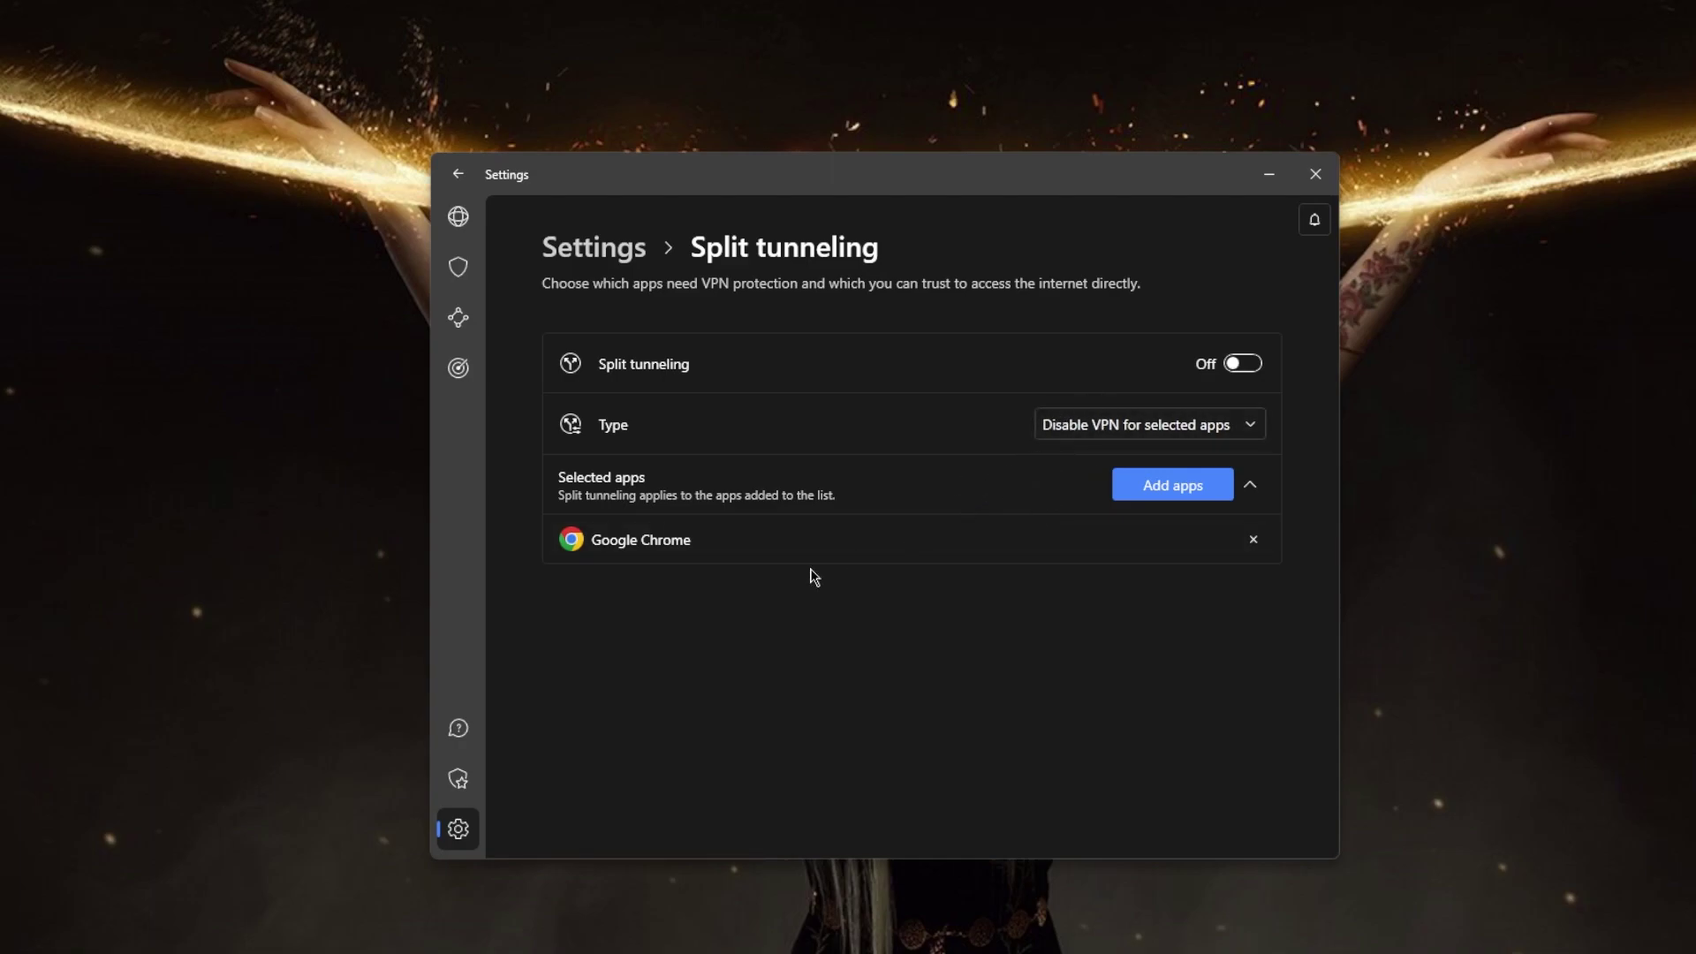
{"action": "left_click", "coordinate": [1141, 429]}
{"action": "left_click", "coordinate": [1152, 474]}
{"action": "left_click", "coordinate": [592, 258]}
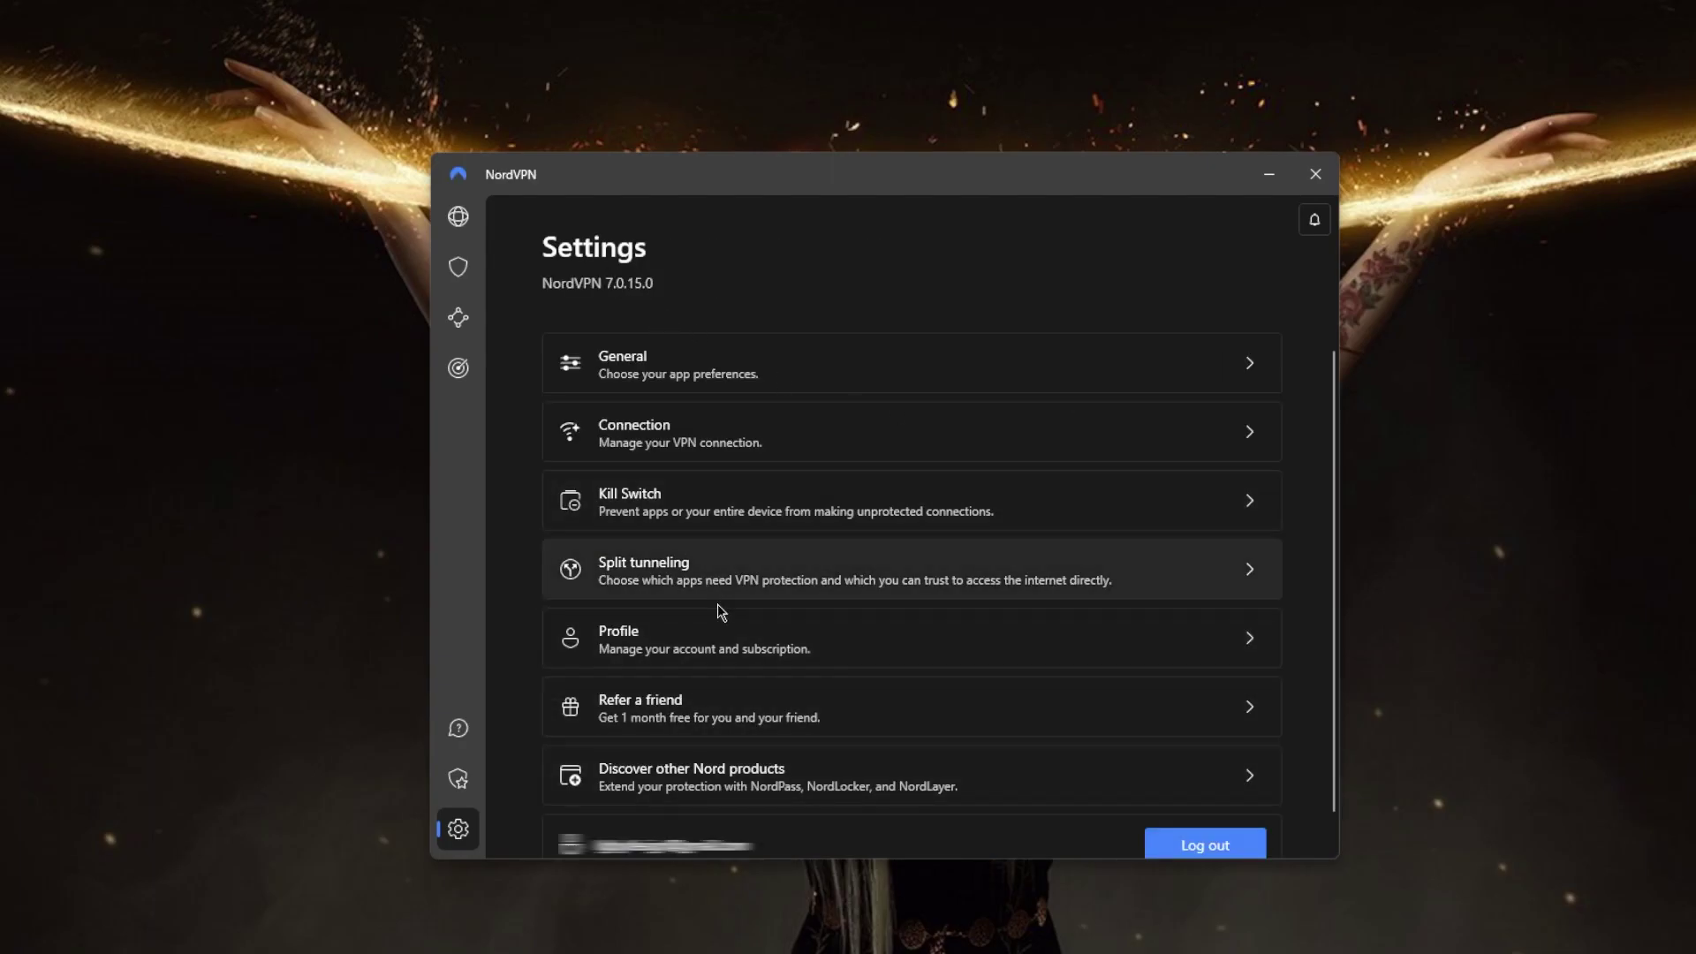
Open General settings, keep Appearance on Dark mode, and return to the Settings list.
{"action": "left_click", "coordinate": [718, 364]}
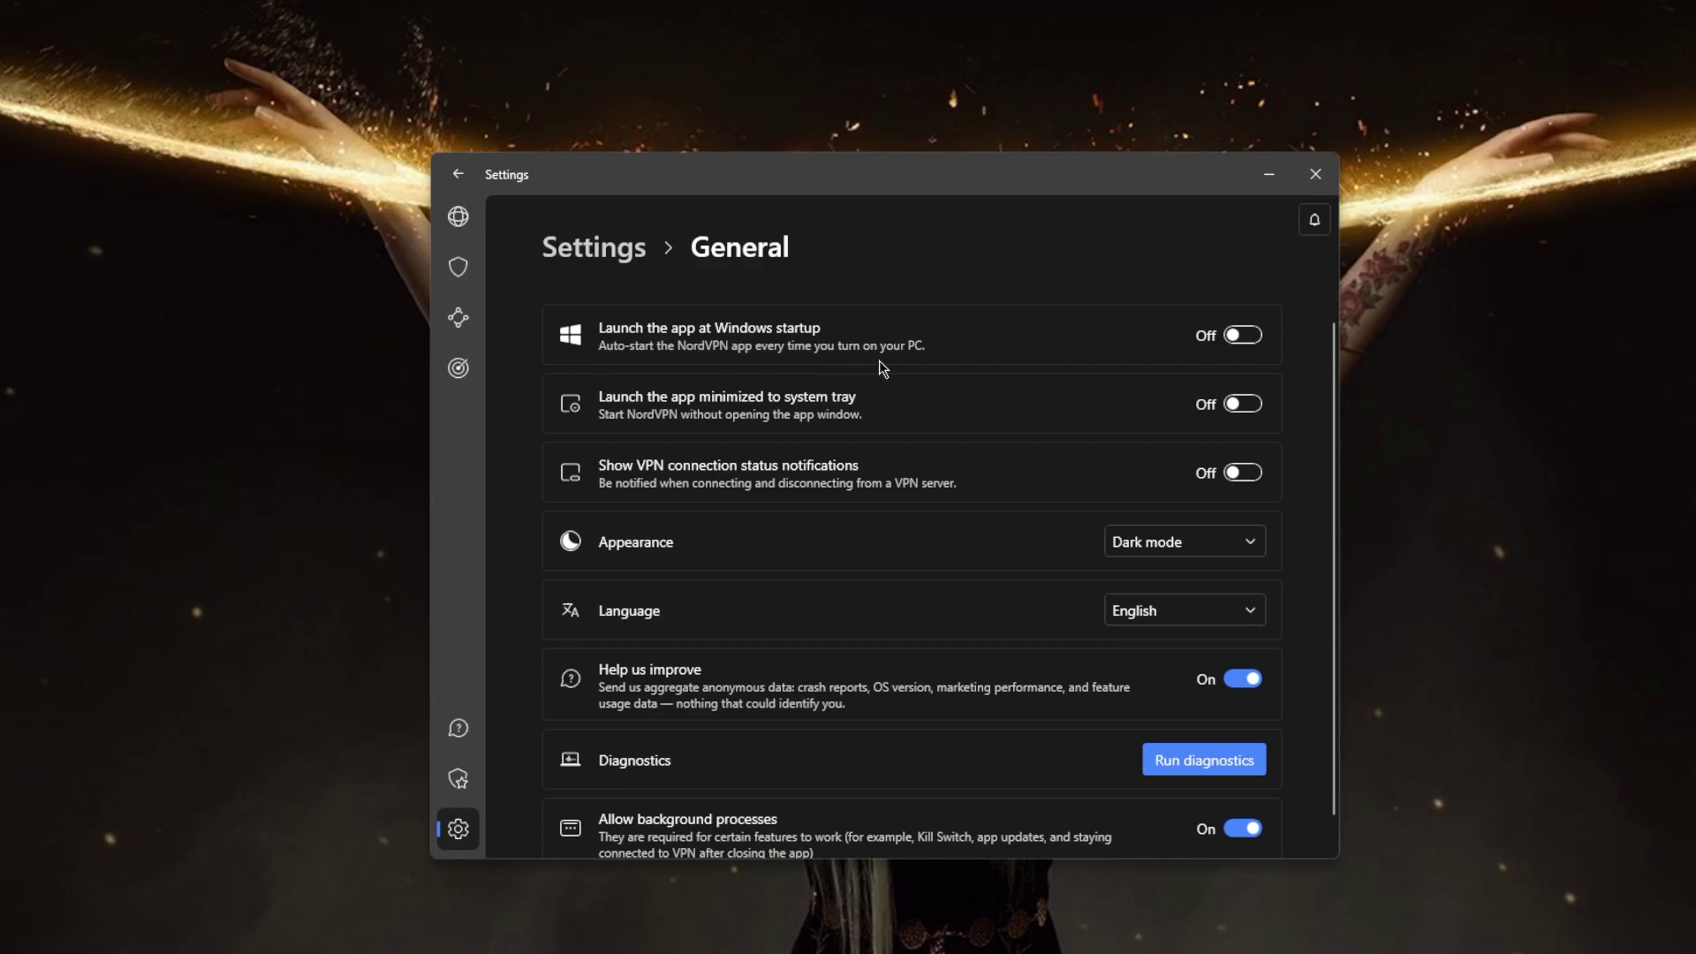
{"action": "left_click", "coordinate": [1191, 543]}
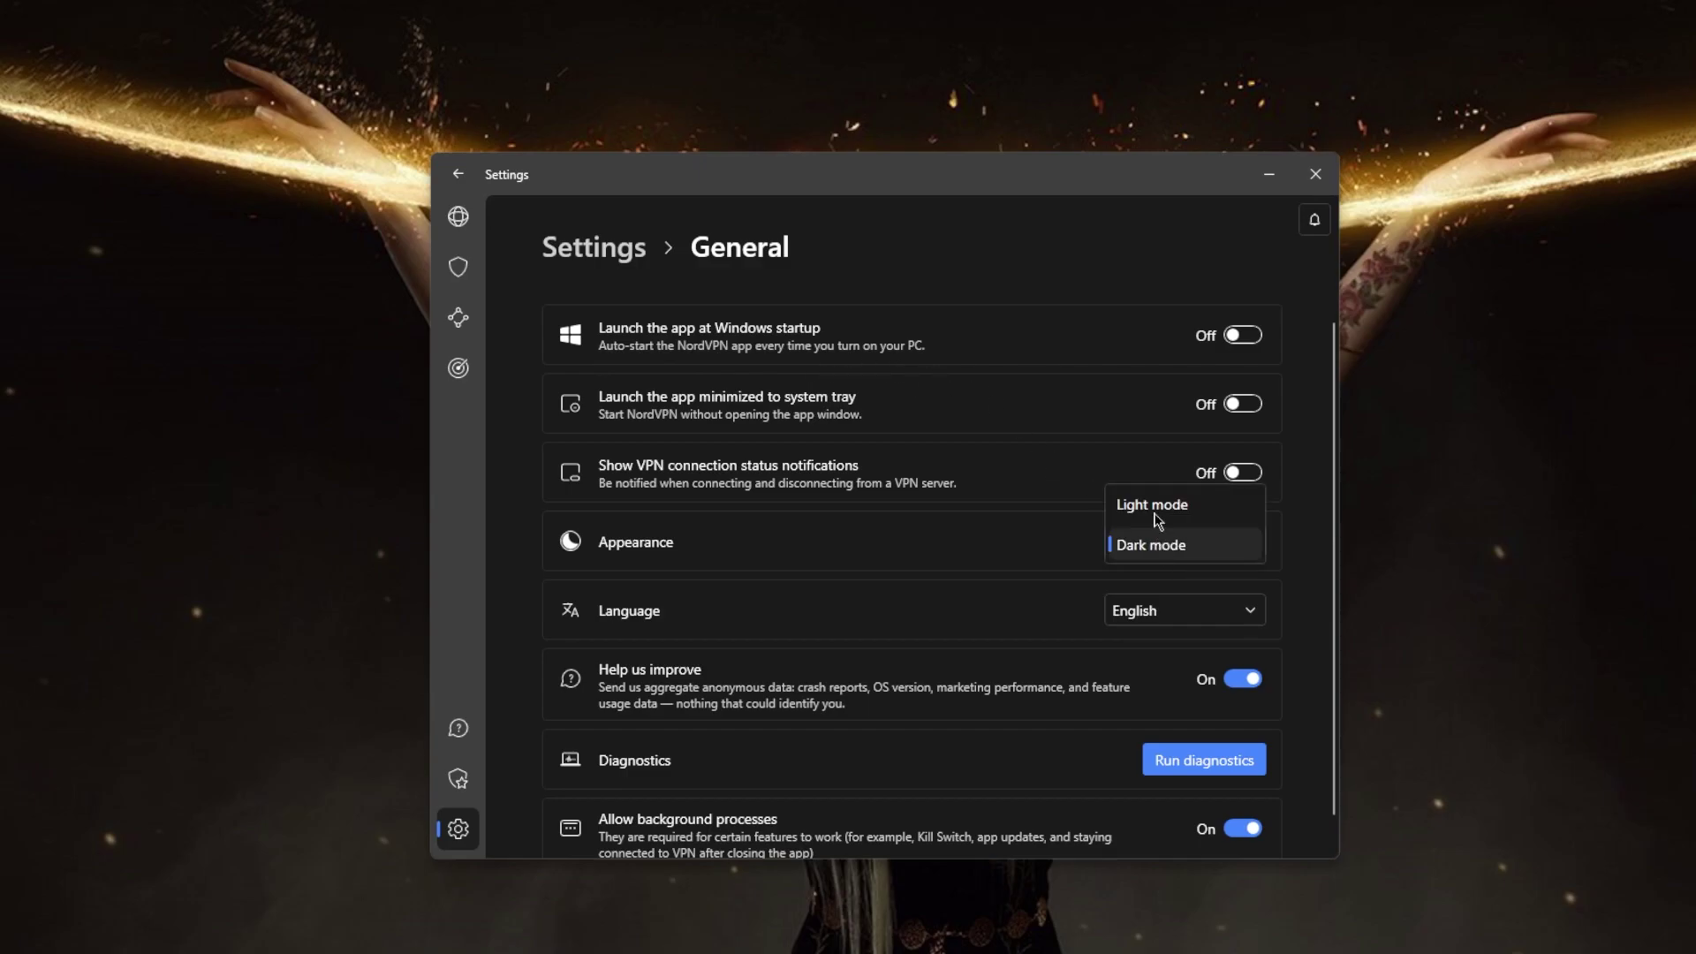
{"action": "left_click", "coordinate": [1072, 541]}
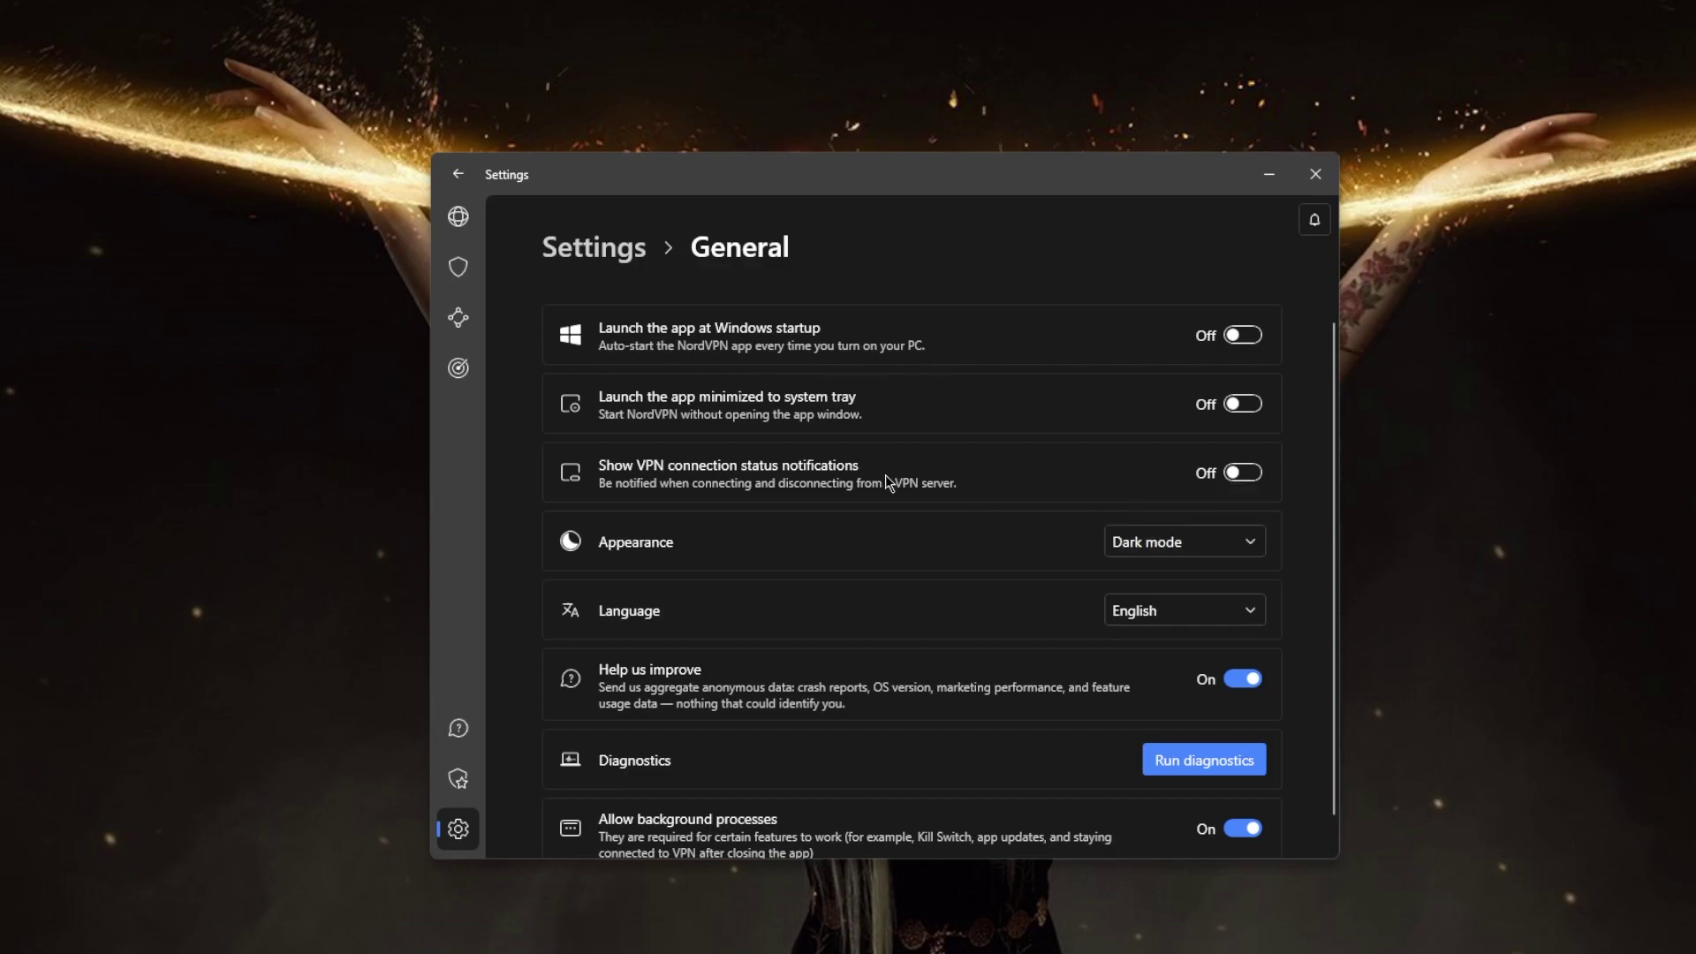
{"action": "left_click", "coordinate": [596, 247]}
In Connection settings, review Auto-connect and Trusted Wi-Fi, and toggle Quick Connect on launch on then off.
{"action": "left_click", "coordinate": [736, 434]}
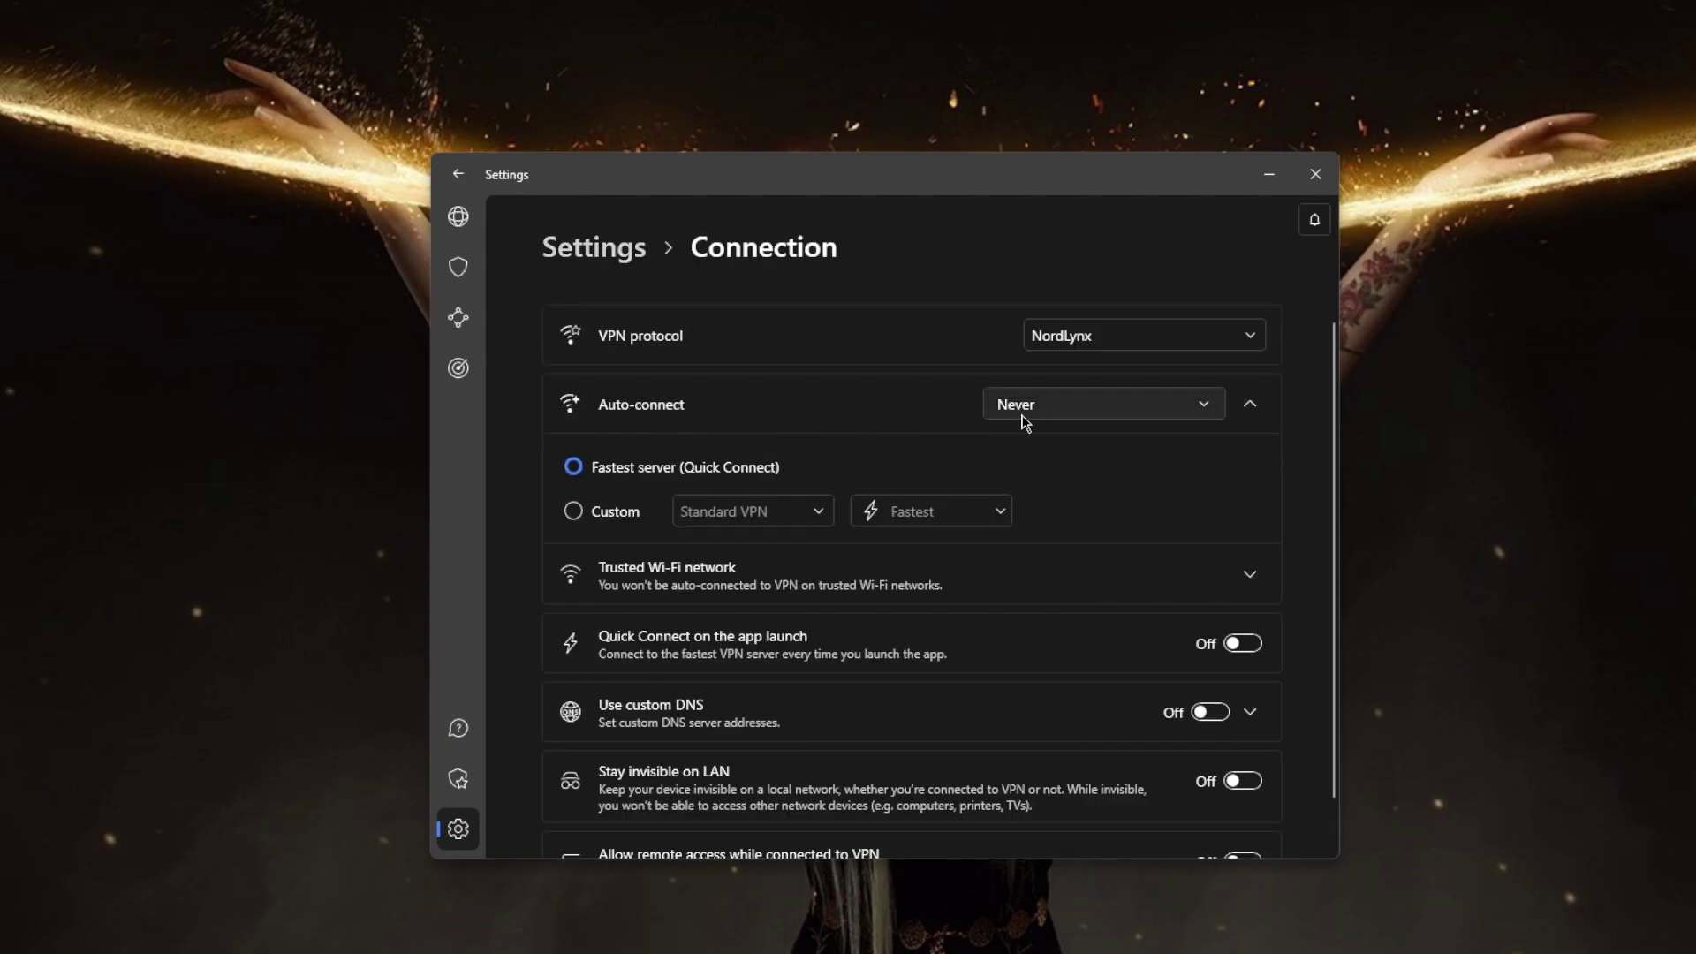
{"action": "left_click", "coordinate": [1079, 415]}
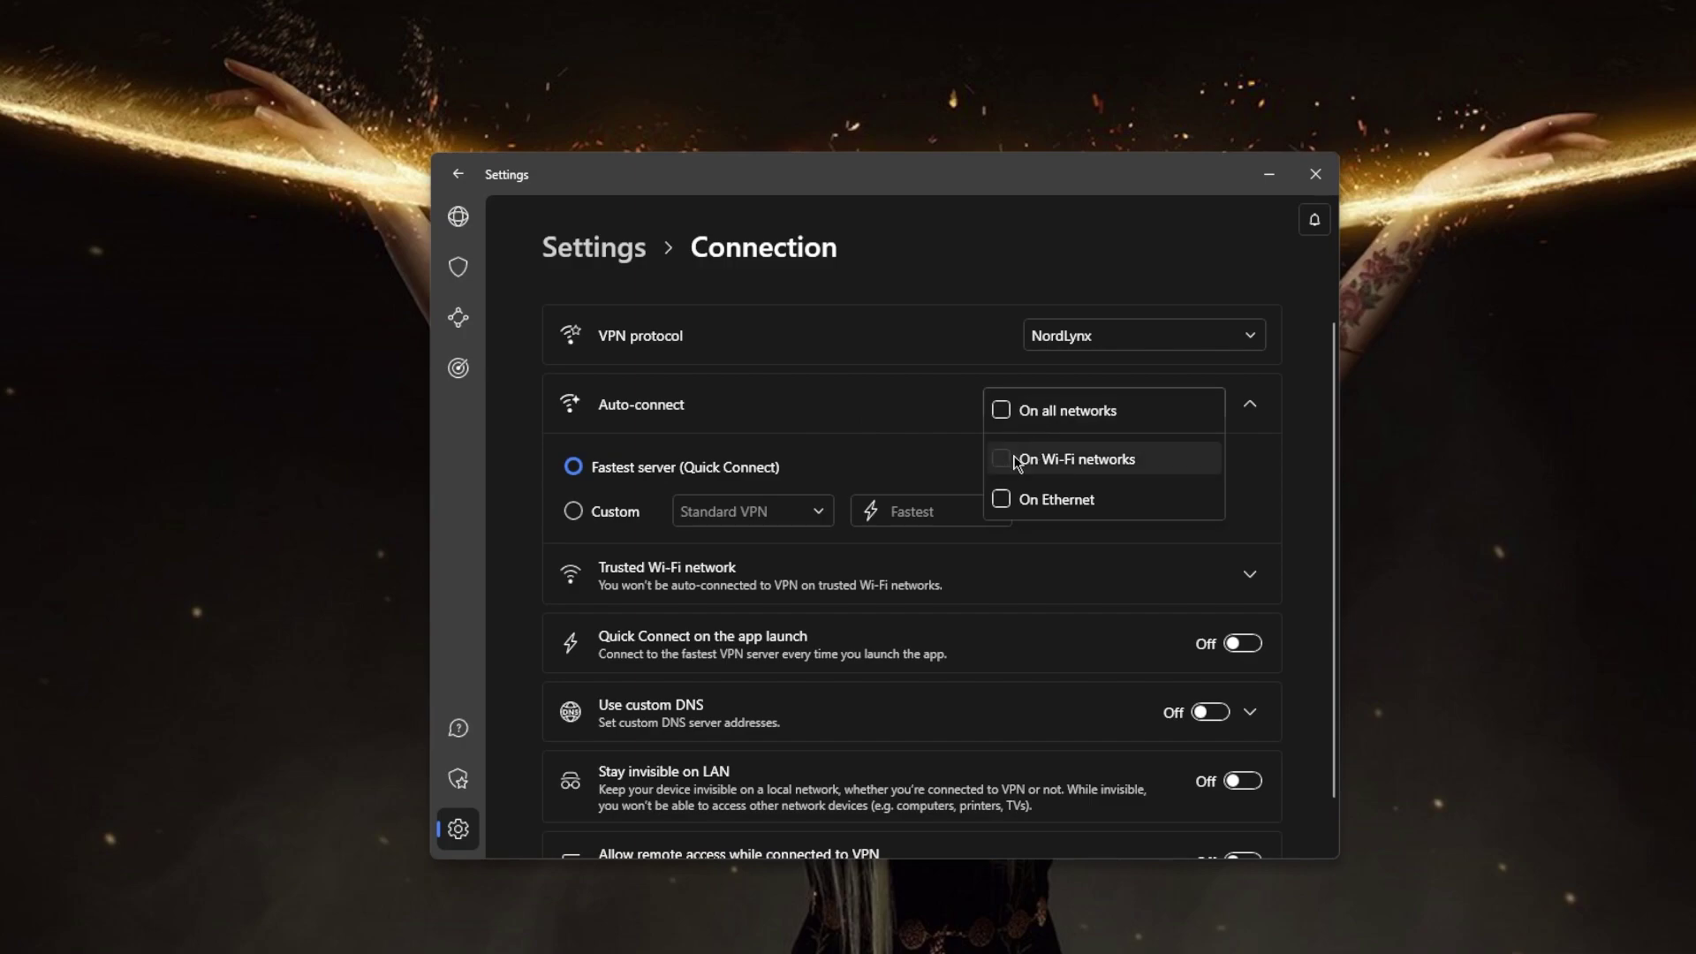
{"action": "left_click", "coordinate": [903, 450]}
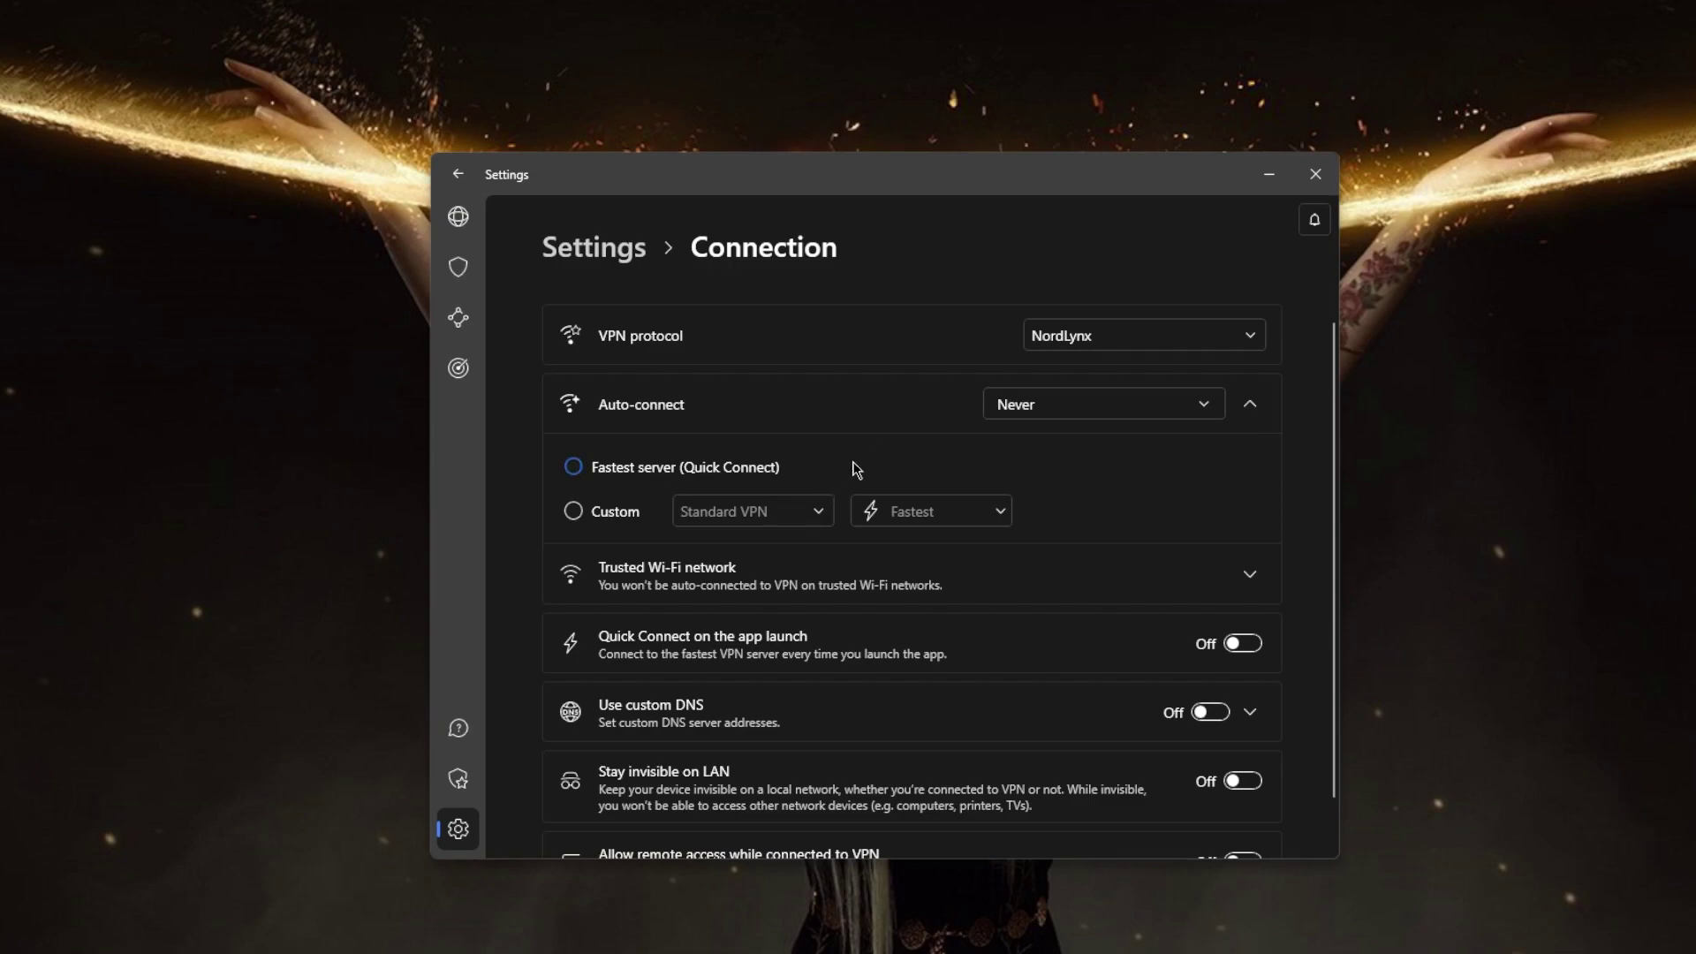
{"action": "scroll", "coordinate": [919, 469], "scroll_direction": "down", "scroll_amount": 1}
{"action": "left_click", "coordinate": [799, 530]}
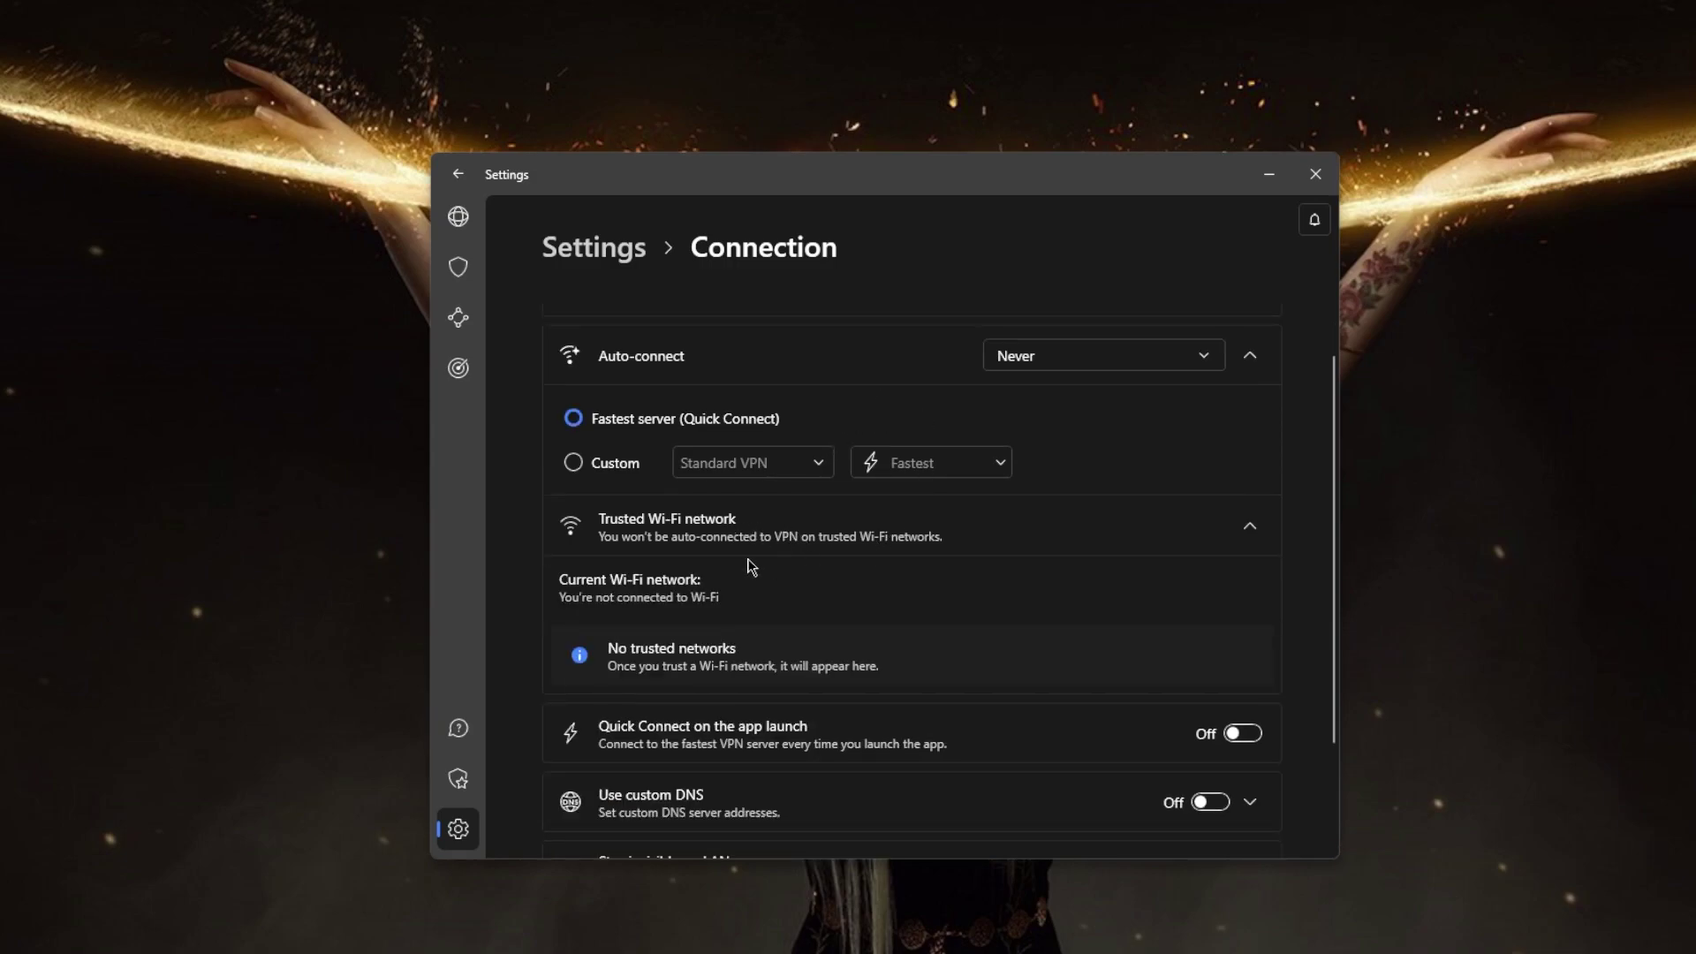
{"action": "scroll", "coordinate": [821, 569], "scroll_direction": "down", "scroll_amount": 3}
{"action": "left_click", "coordinate": [990, 590]}
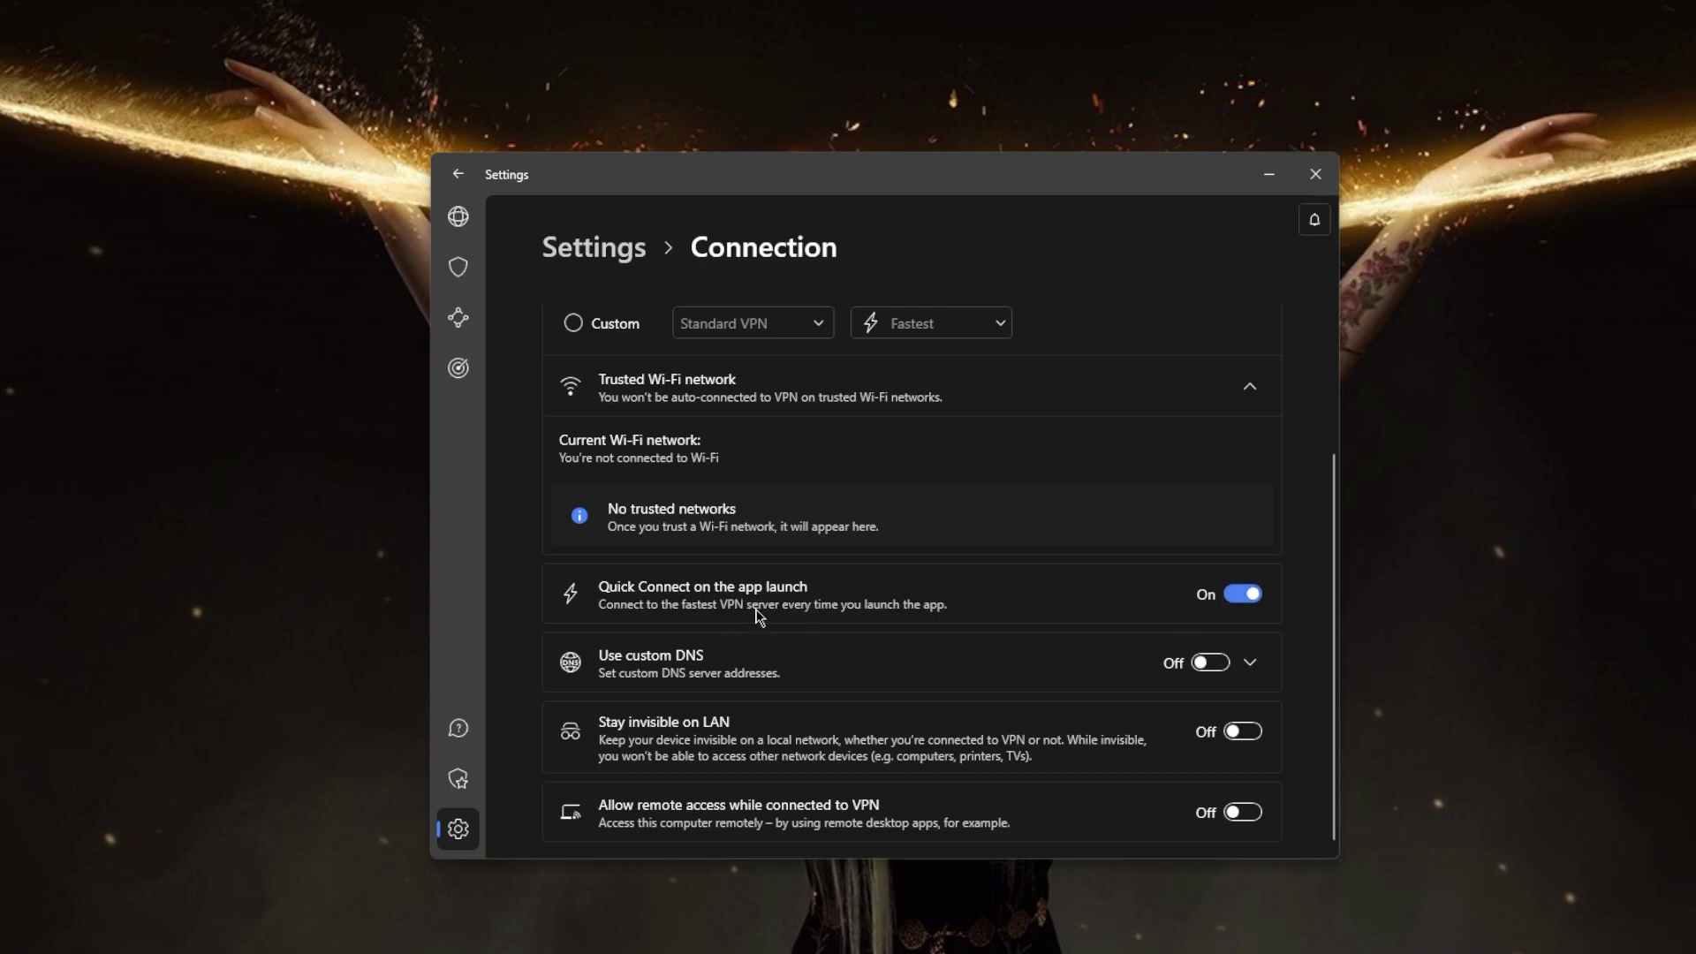
{"action": "left_click", "coordinate": [1253, 595]}
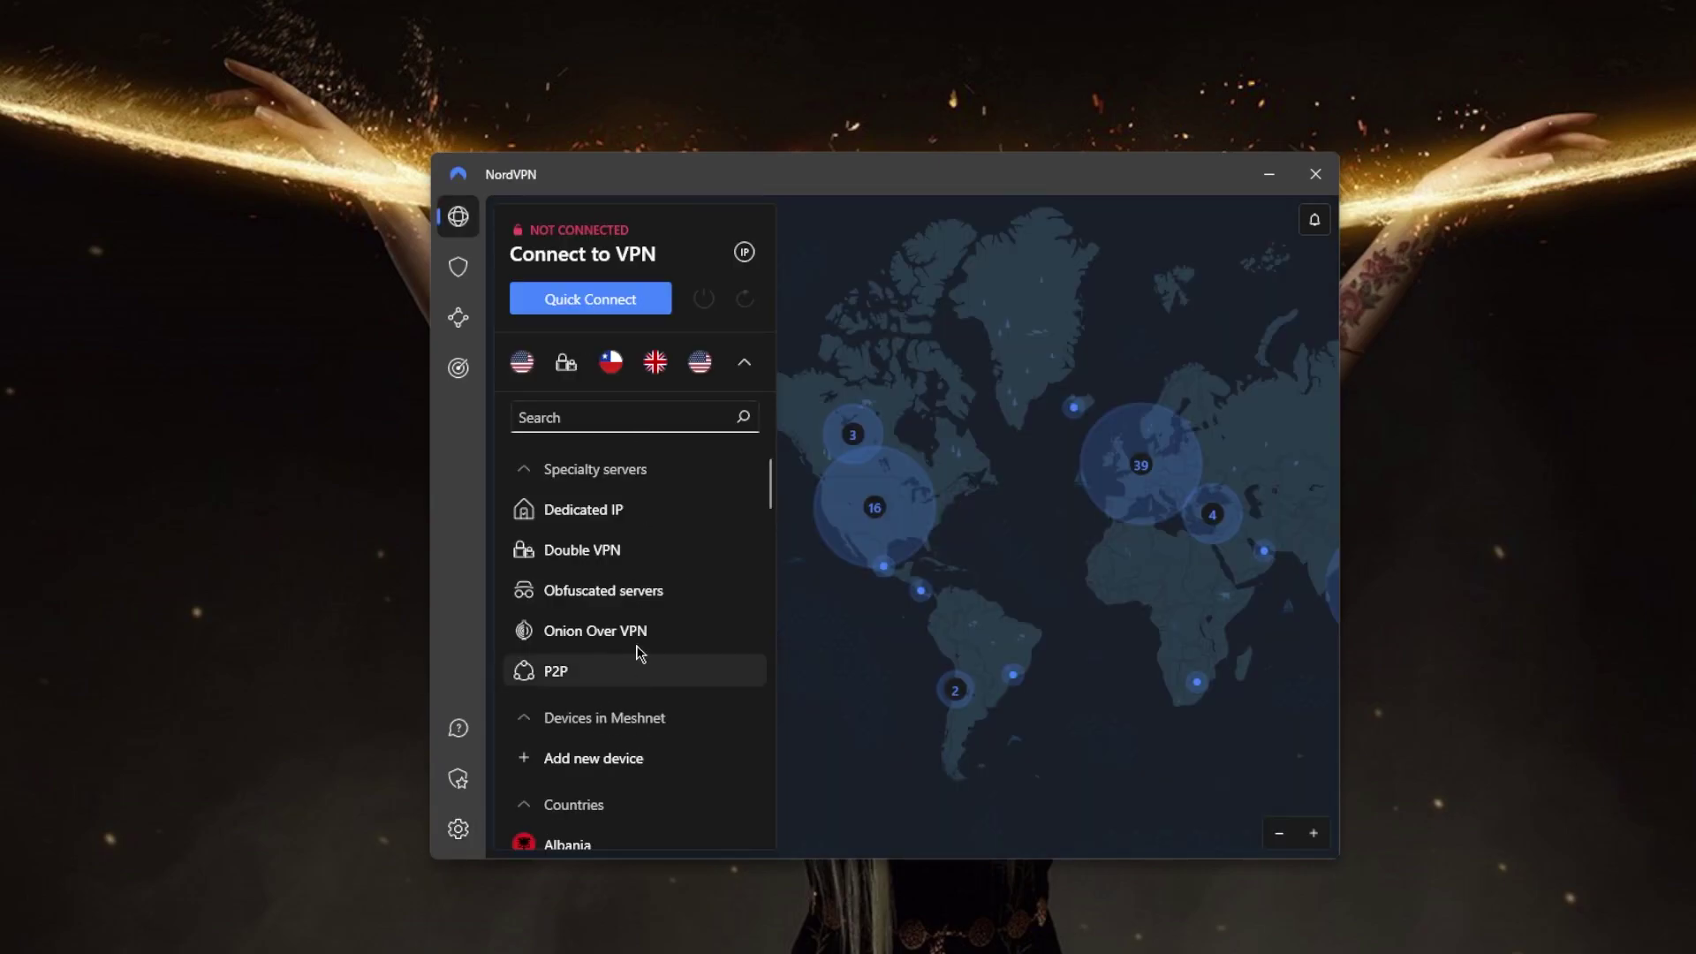
Collapse and re-expand the server list, then open the Threat Protection page.
{"action": "scroll", "coordinate": [654, 671], "scroll_direction": "down", "scroll_amount": 10}
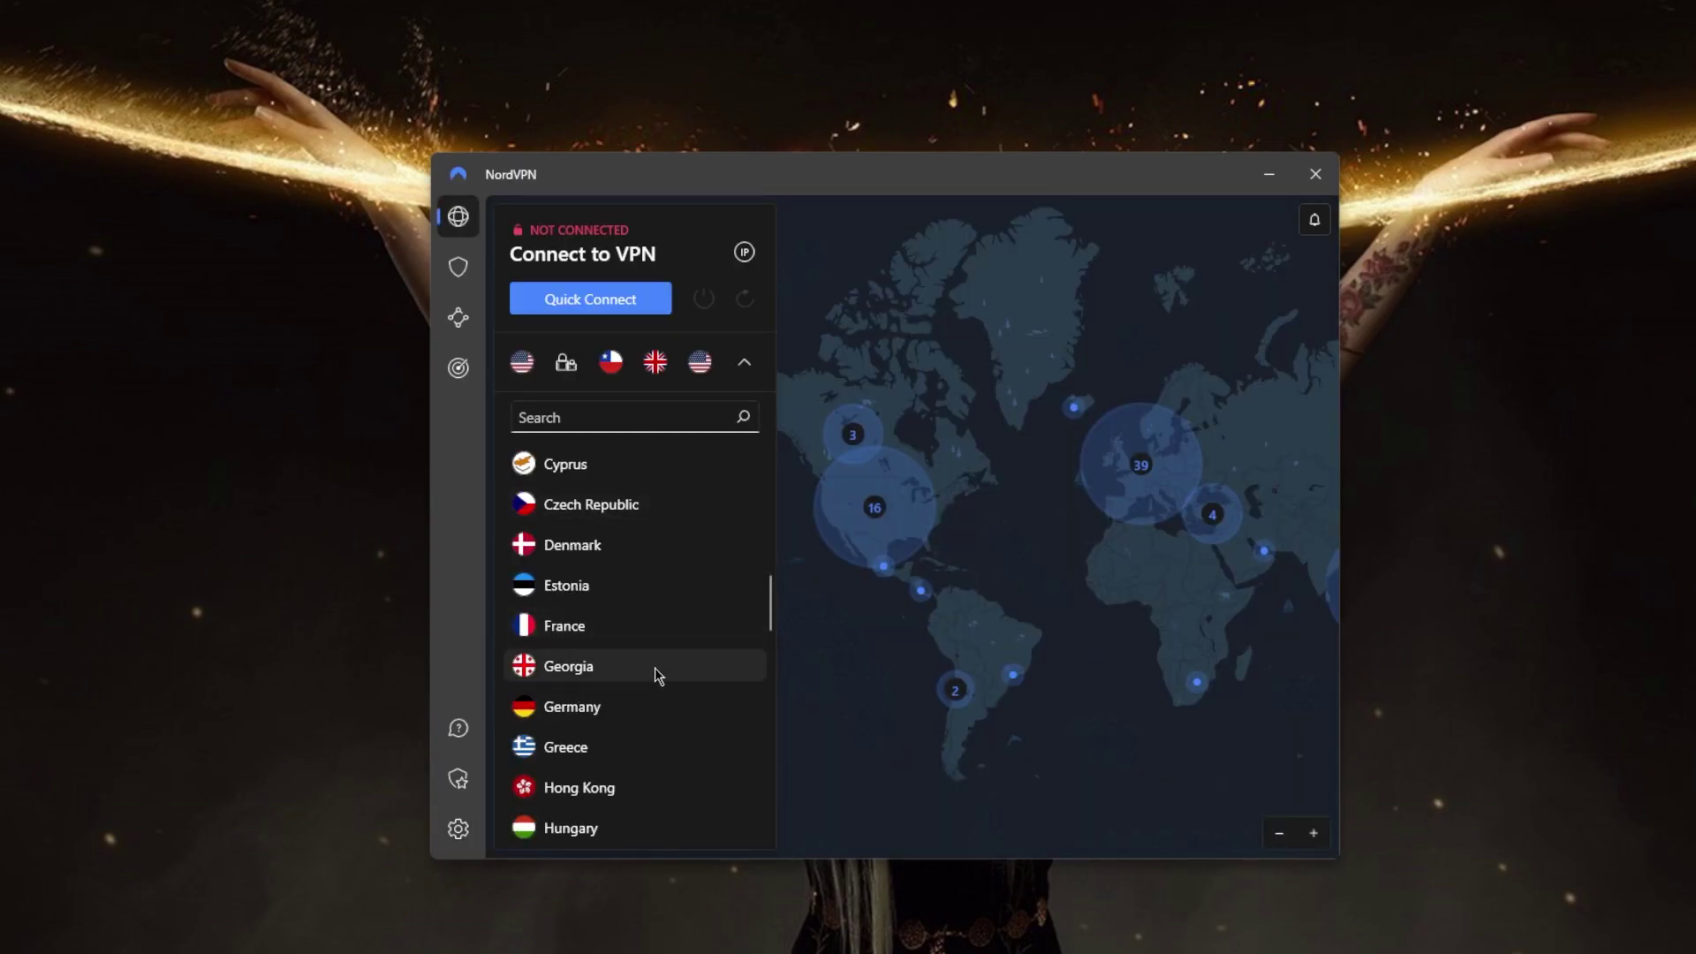
{"action": "scroll", "coordinate": [658, 676], "scroll_direction": "down", "scroll_amount": 10}
{"action": "scroll", "coordinate": [689, 734], "scroll_direction": "up", "scroll_amount": 20}
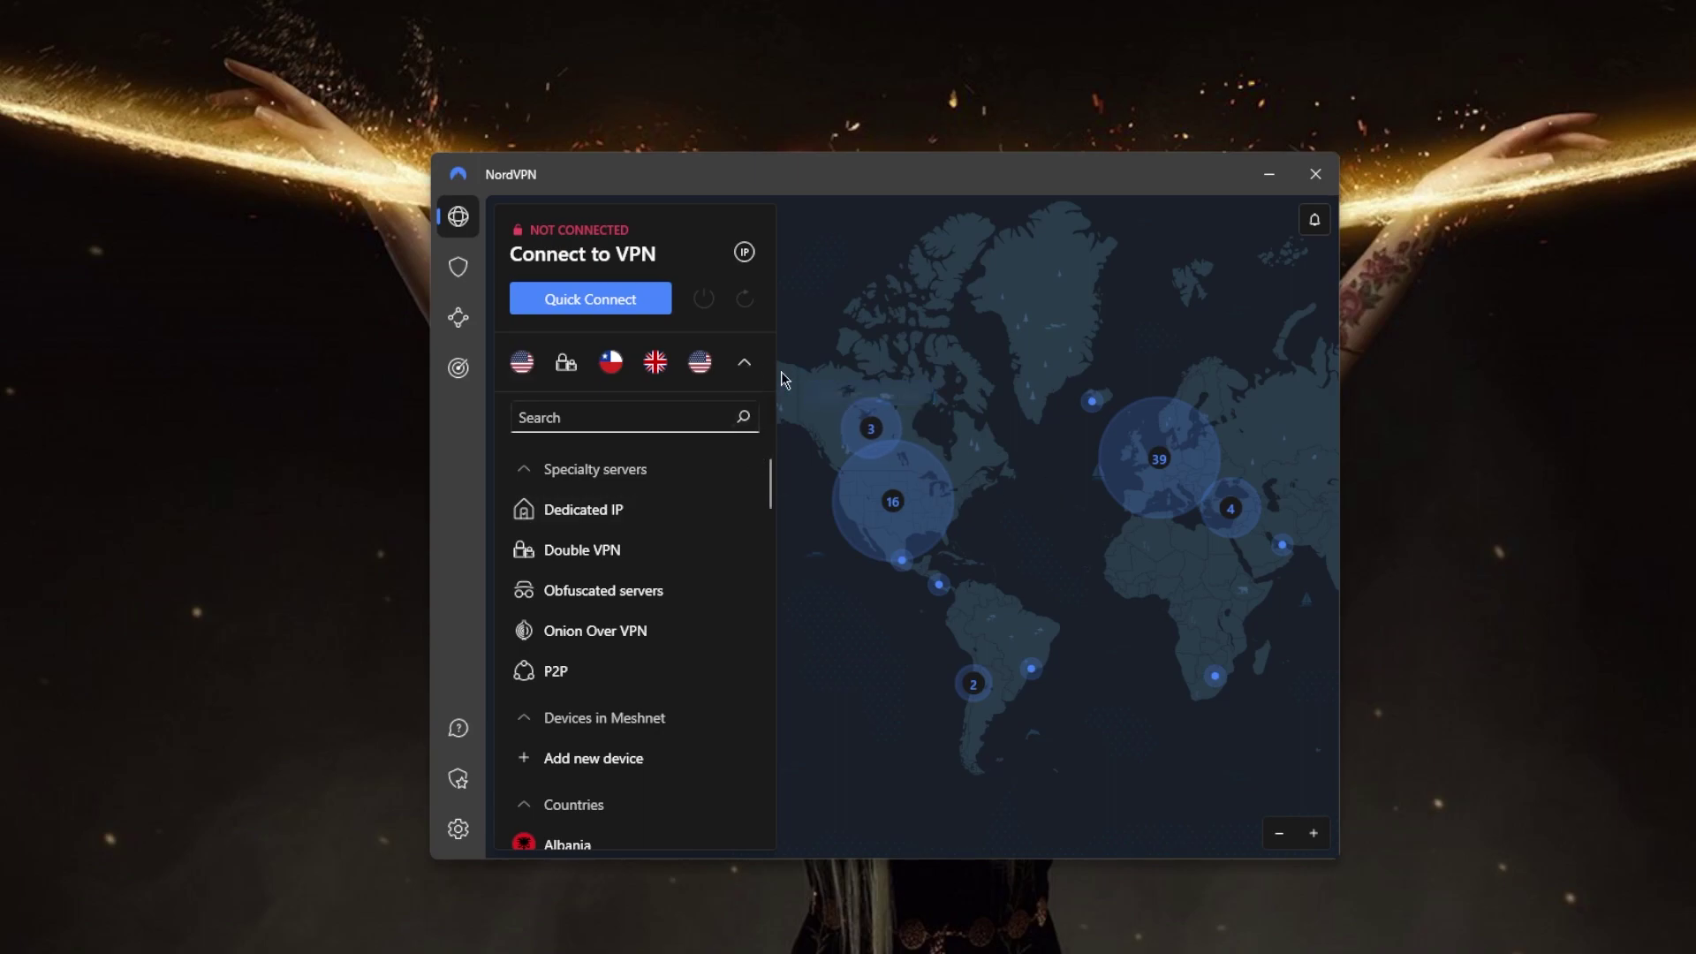
{"action": "left_click", "coordinate": [745, 362]}
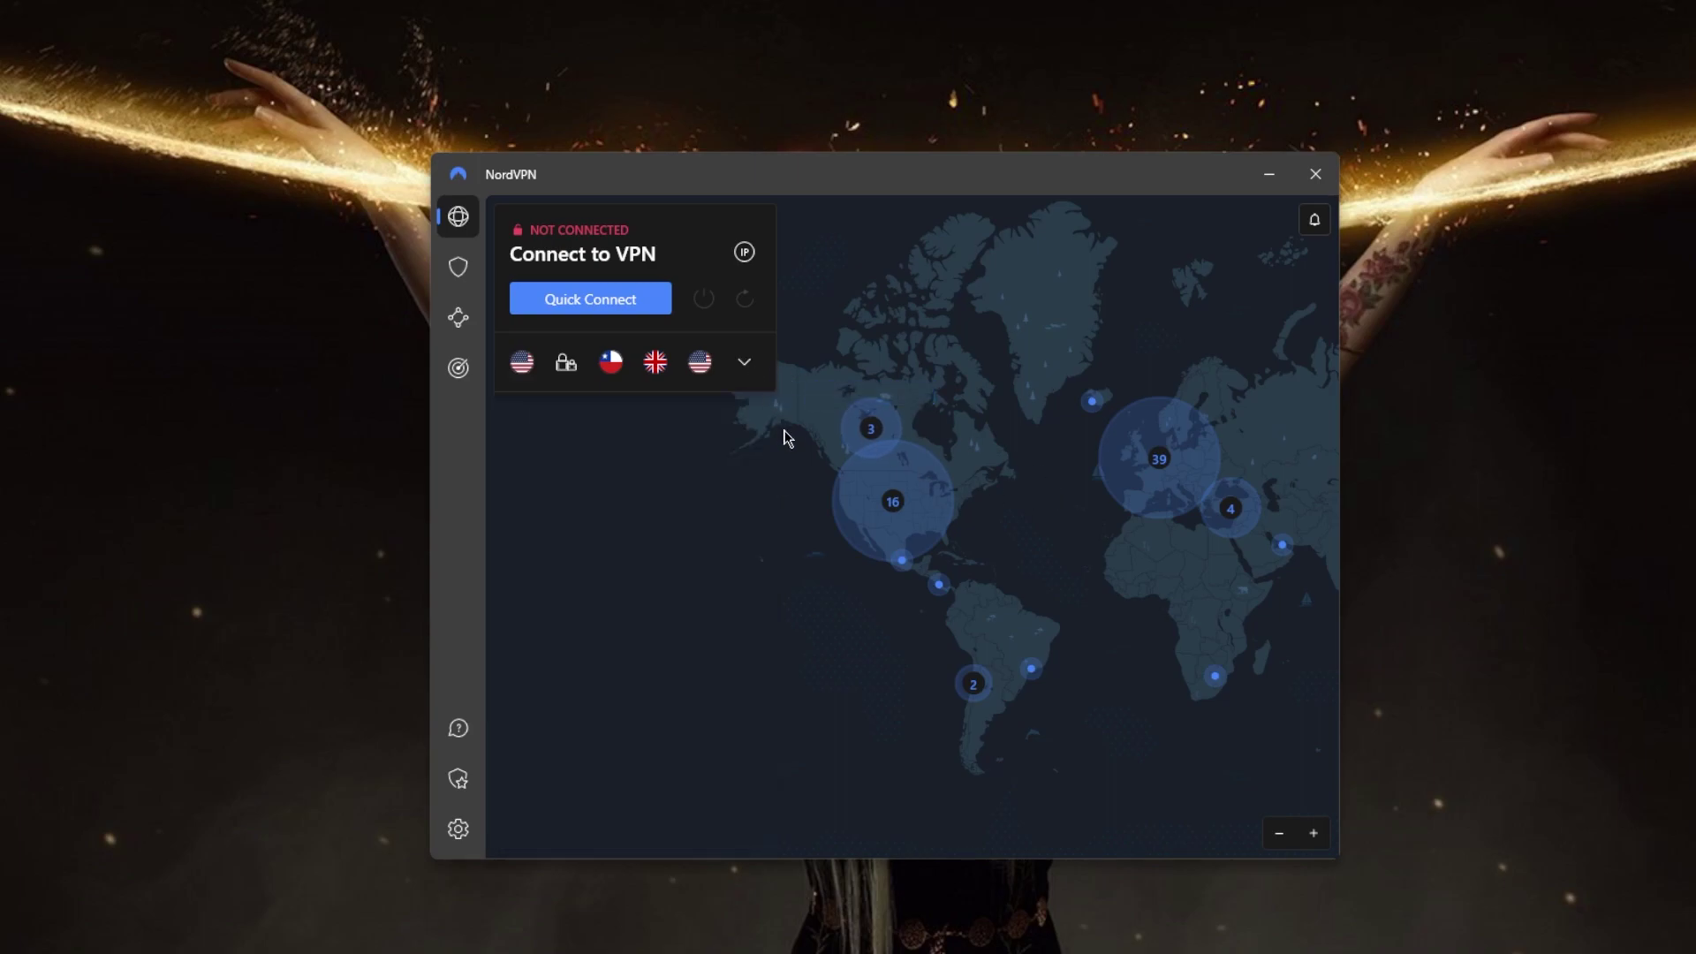
{"action": "left_click", "coordinate": [745, 364]}
{"action": "left_click", "coordinate": [459, 266]}
{"action": "left_click", "coordinate": [456, 319]}
Review the Meshnet, Dark Web Monitor and Threat Protection pages, then return to the VPN map.
{"action": "left_click", "coordinate": [459, 267]}
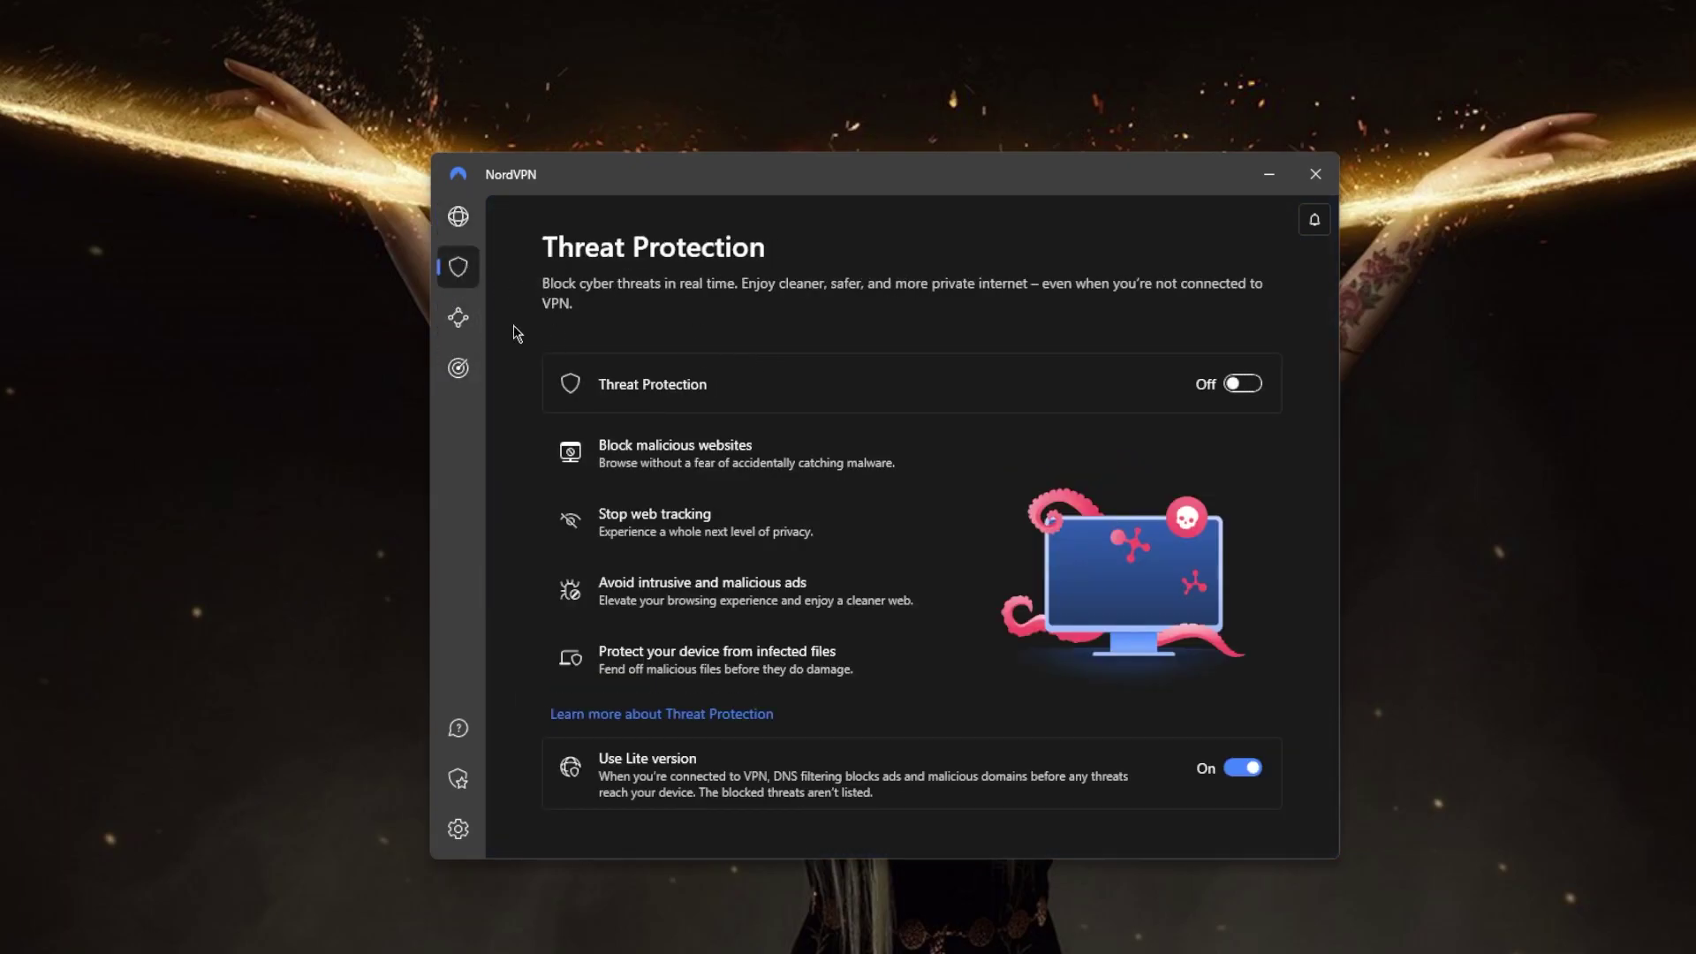
{"action": "left_click", "coordinate": [466, 329]}
{"action": "left_click", "coordinate": [461, 369]}
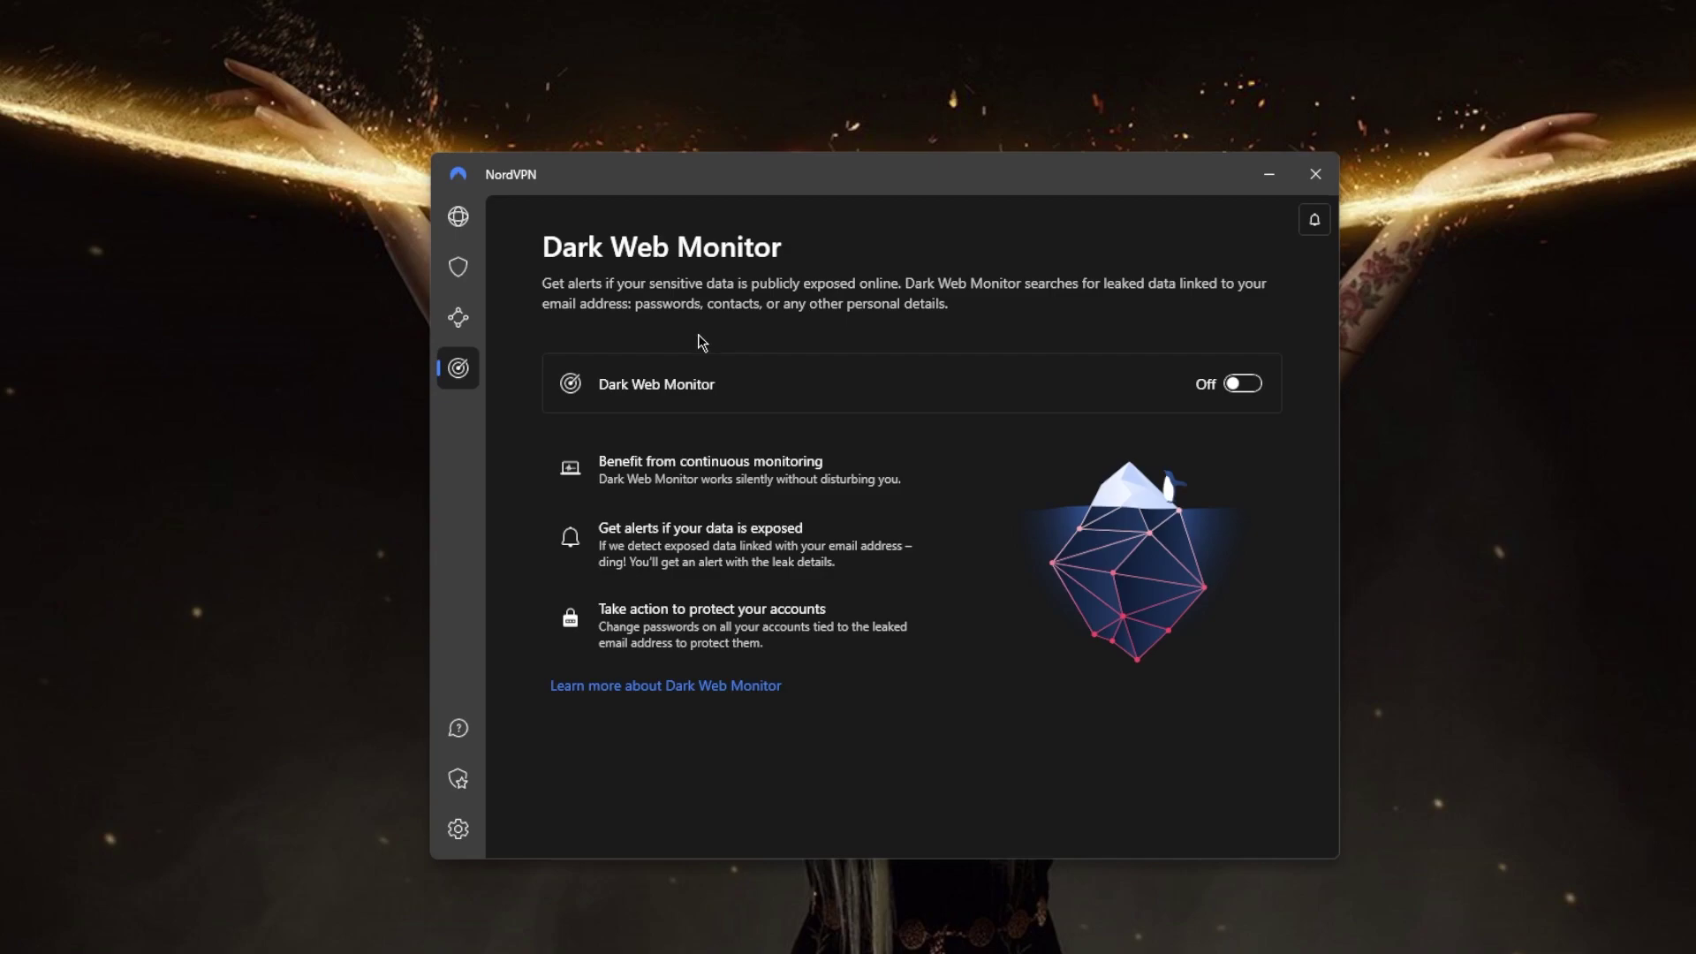
{"action": "left_click", "coordinate": [458, 318]}
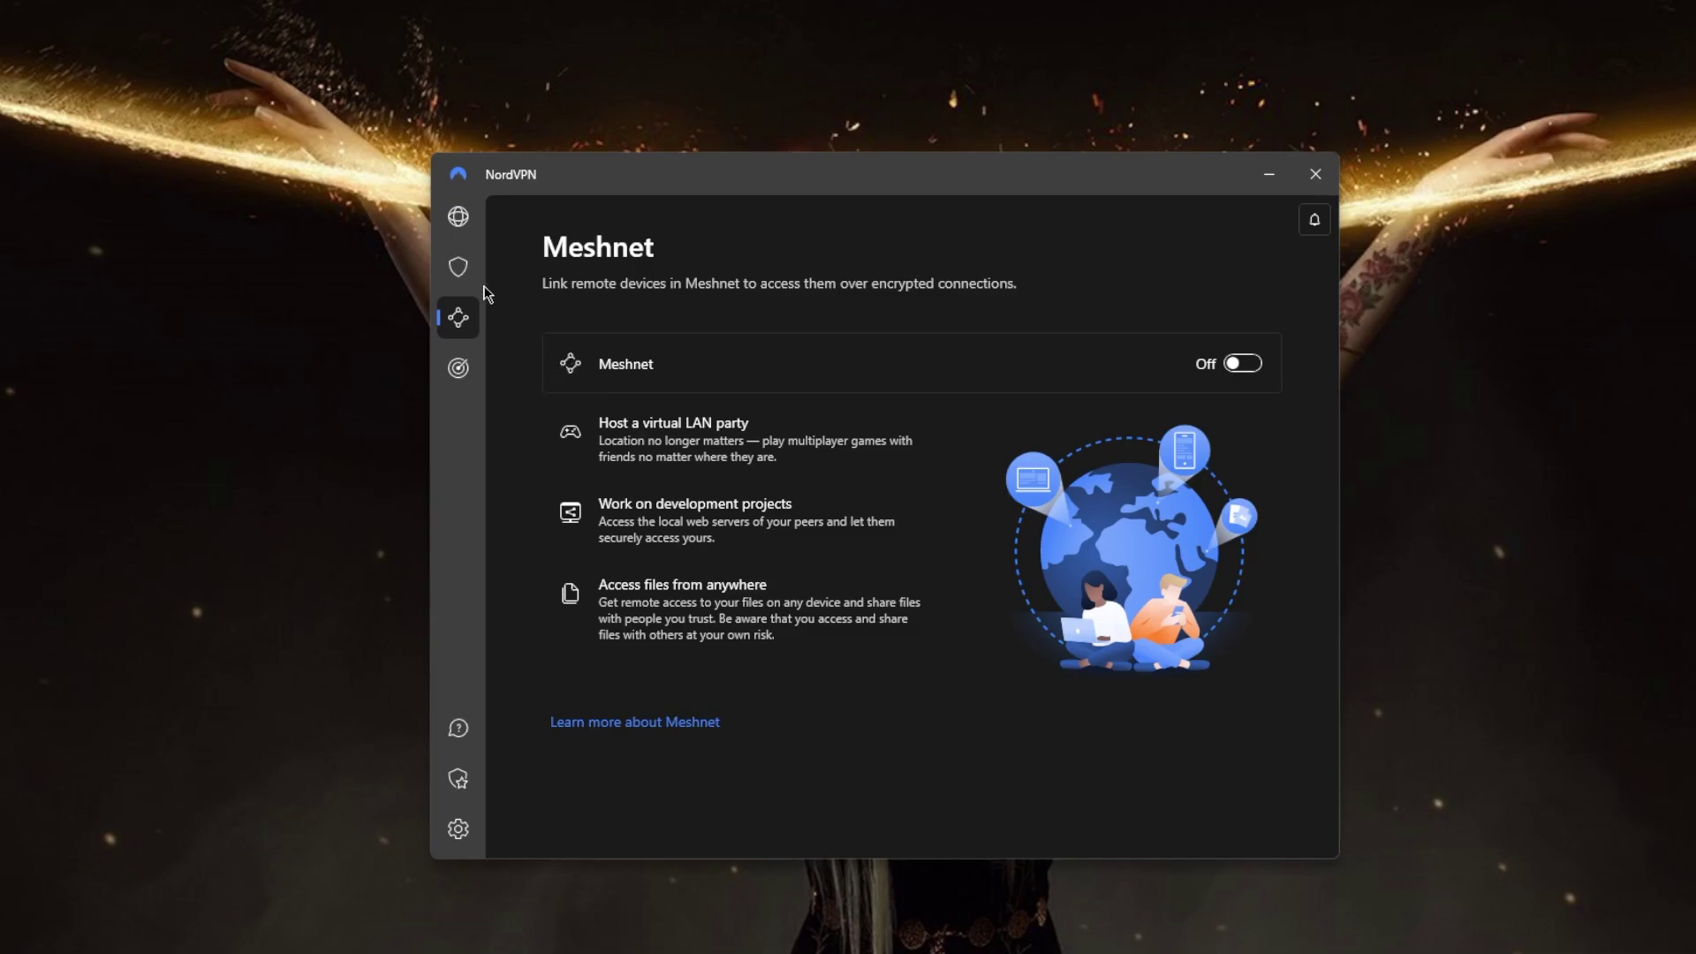
{"action": "left_click", "coordinate": [458, 267]}
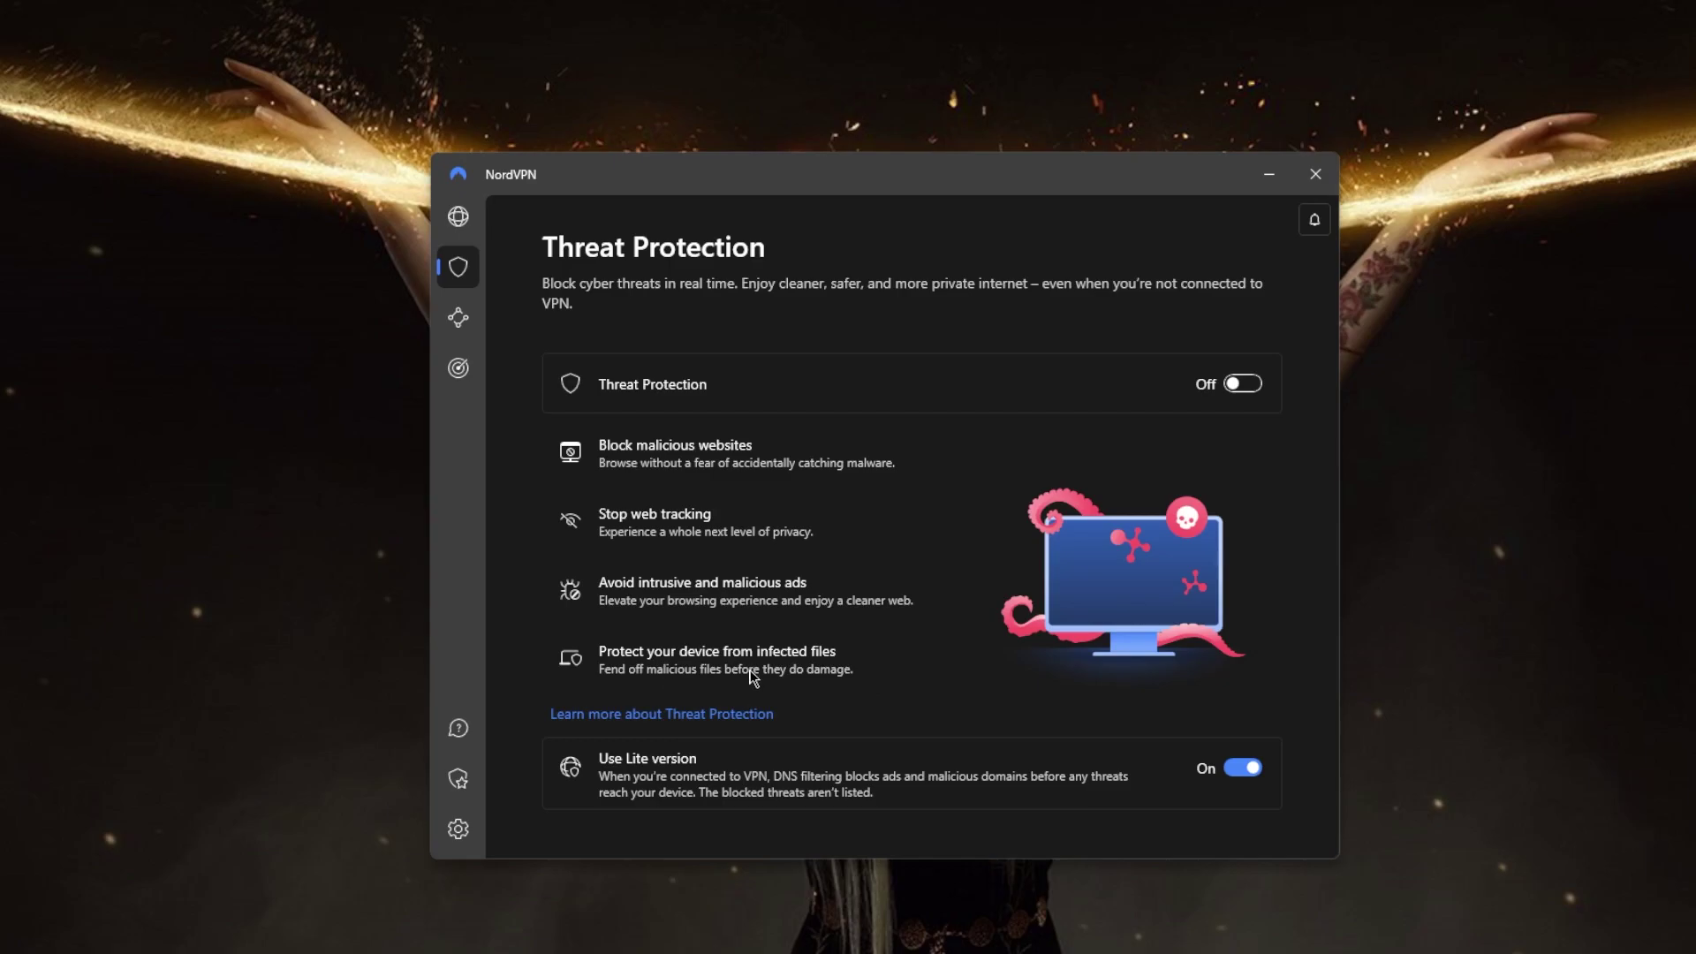
{"action": "left_click", "coordinate": [458, 216]}
{"action": "mouse_move", "coordinate": [1025, 511]}
{"action": "left_mouse_down"}
{"action": "mouse_move", "coordinate": [977, 516]}
{"action": "mouse_move", "coordinate": [1014, 522]}
{"action": "left_mouse_up"}
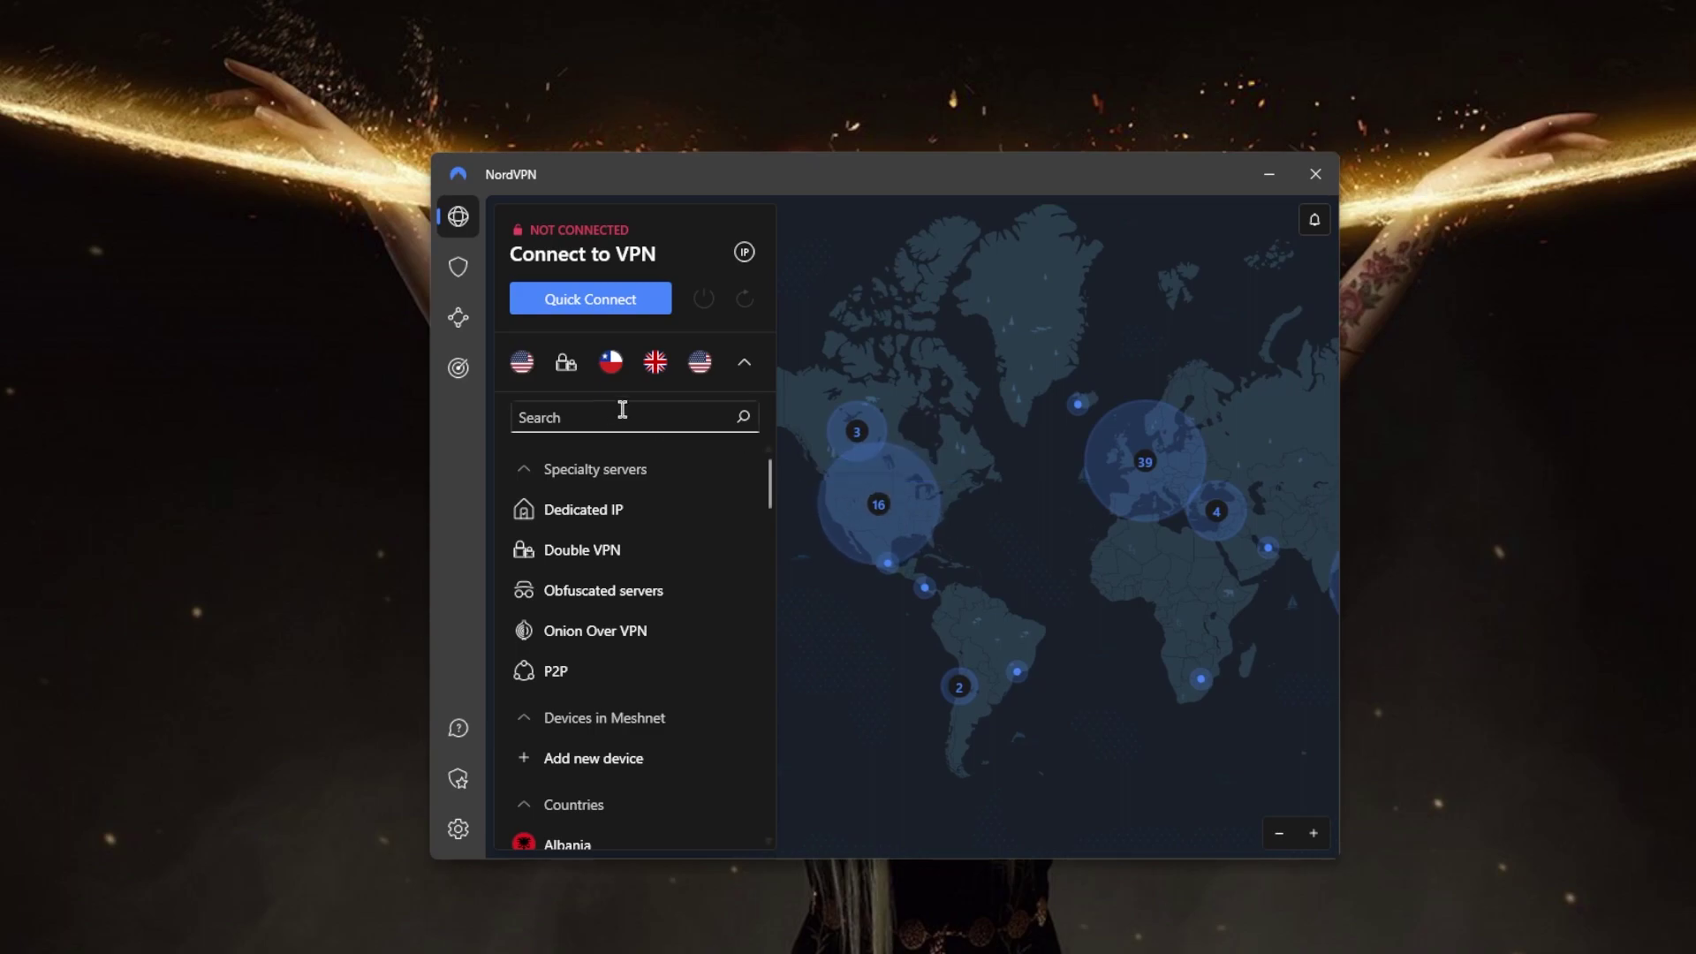
Connect to France from the country list and show its cities: Auto, Marseille, Paris.
{"action": "scroll", "coordinate": [724, 595], "scroll_direction": "down", "scroll_amount": 15}
{"action": "scroll", "coordinate": [689, 628], "scroll_direction": "down", "scroll_amount": 6}
{"action": "scroll", "coordinate": [672, 676], "scroll_direction": "up", "scroll_amount": 8}
{"action": "left_click_drag", "start_coordinate": [1049, 502], "coordinate": [1052, 500]}
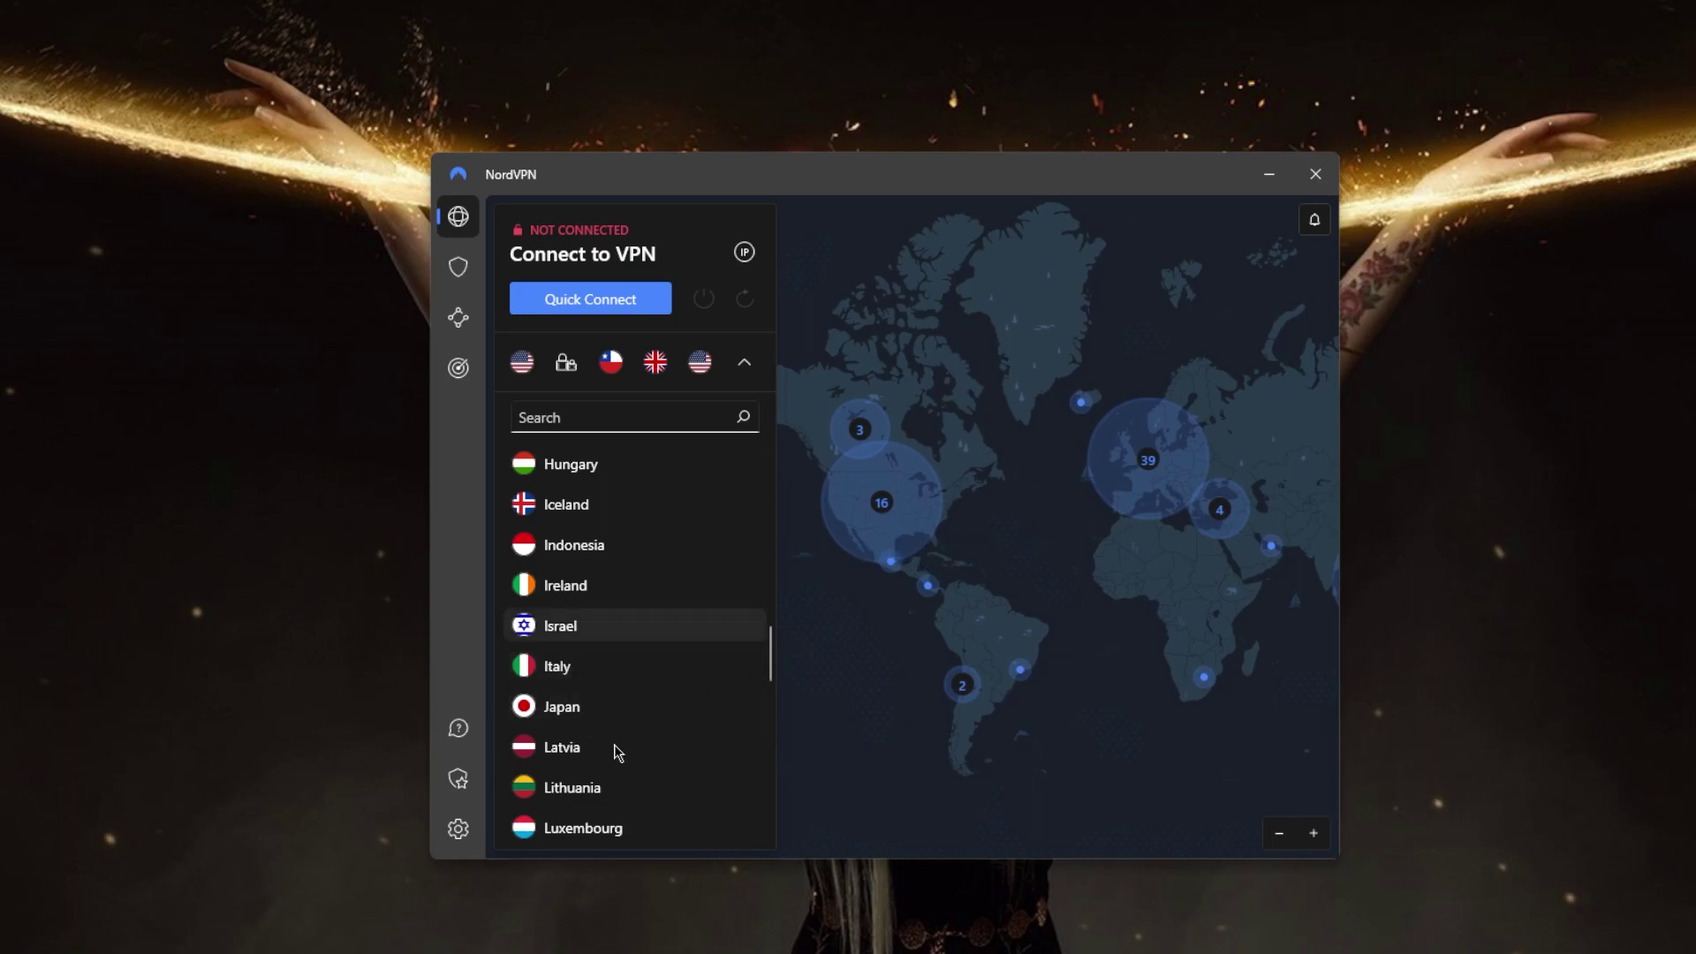
{"action": "scroll", "coordinate": [585, 656], "scroll_direction": "up", "scroll_amount": 3}
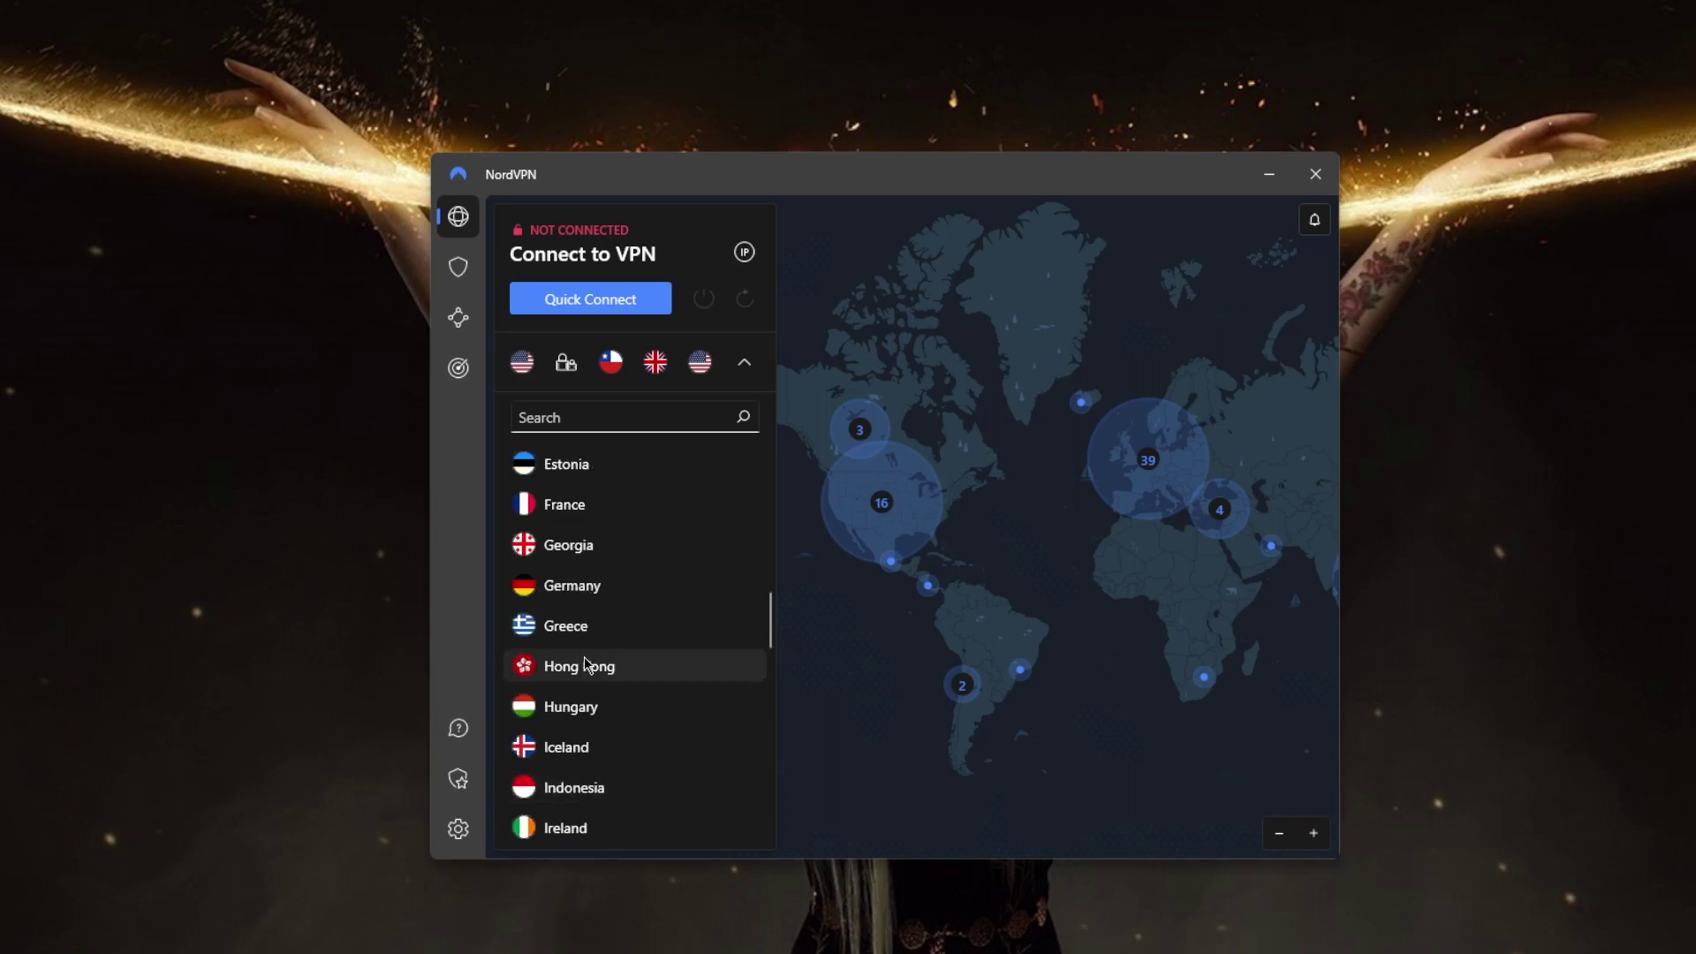
{"action": "mouse_move", "coordinate": [616, 516]}
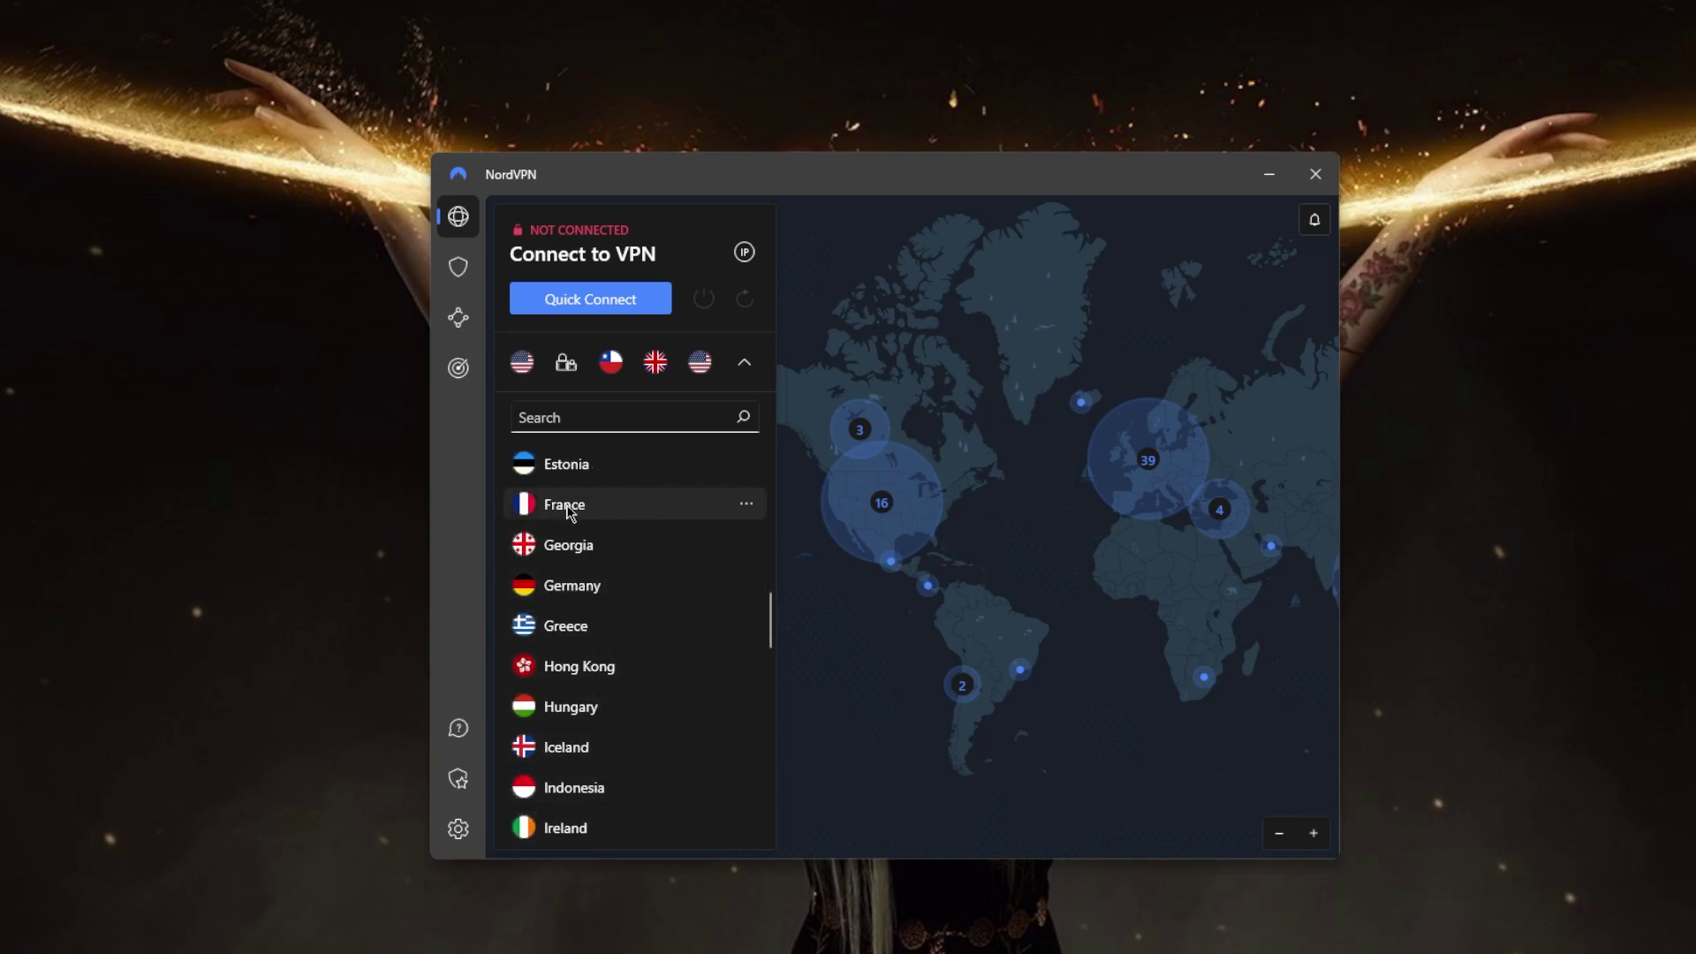
{"action": "left_click", "coordinate": [618, 516]}
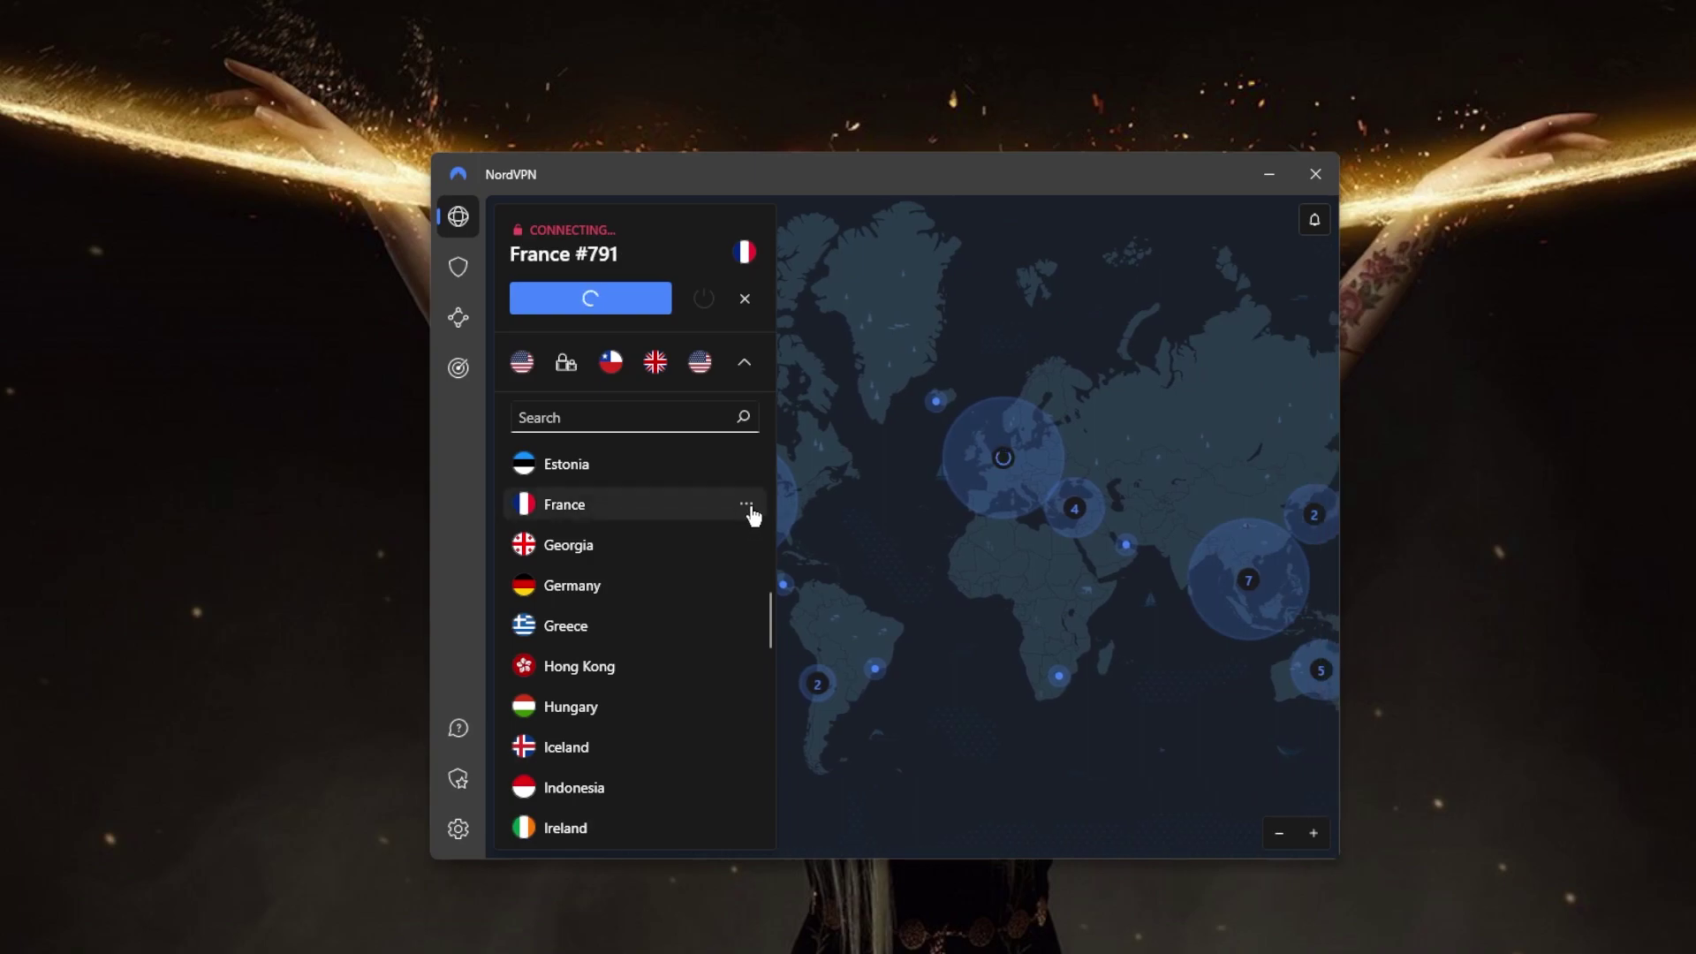
{"action": "left_click", "coordinate": [745, 510]}
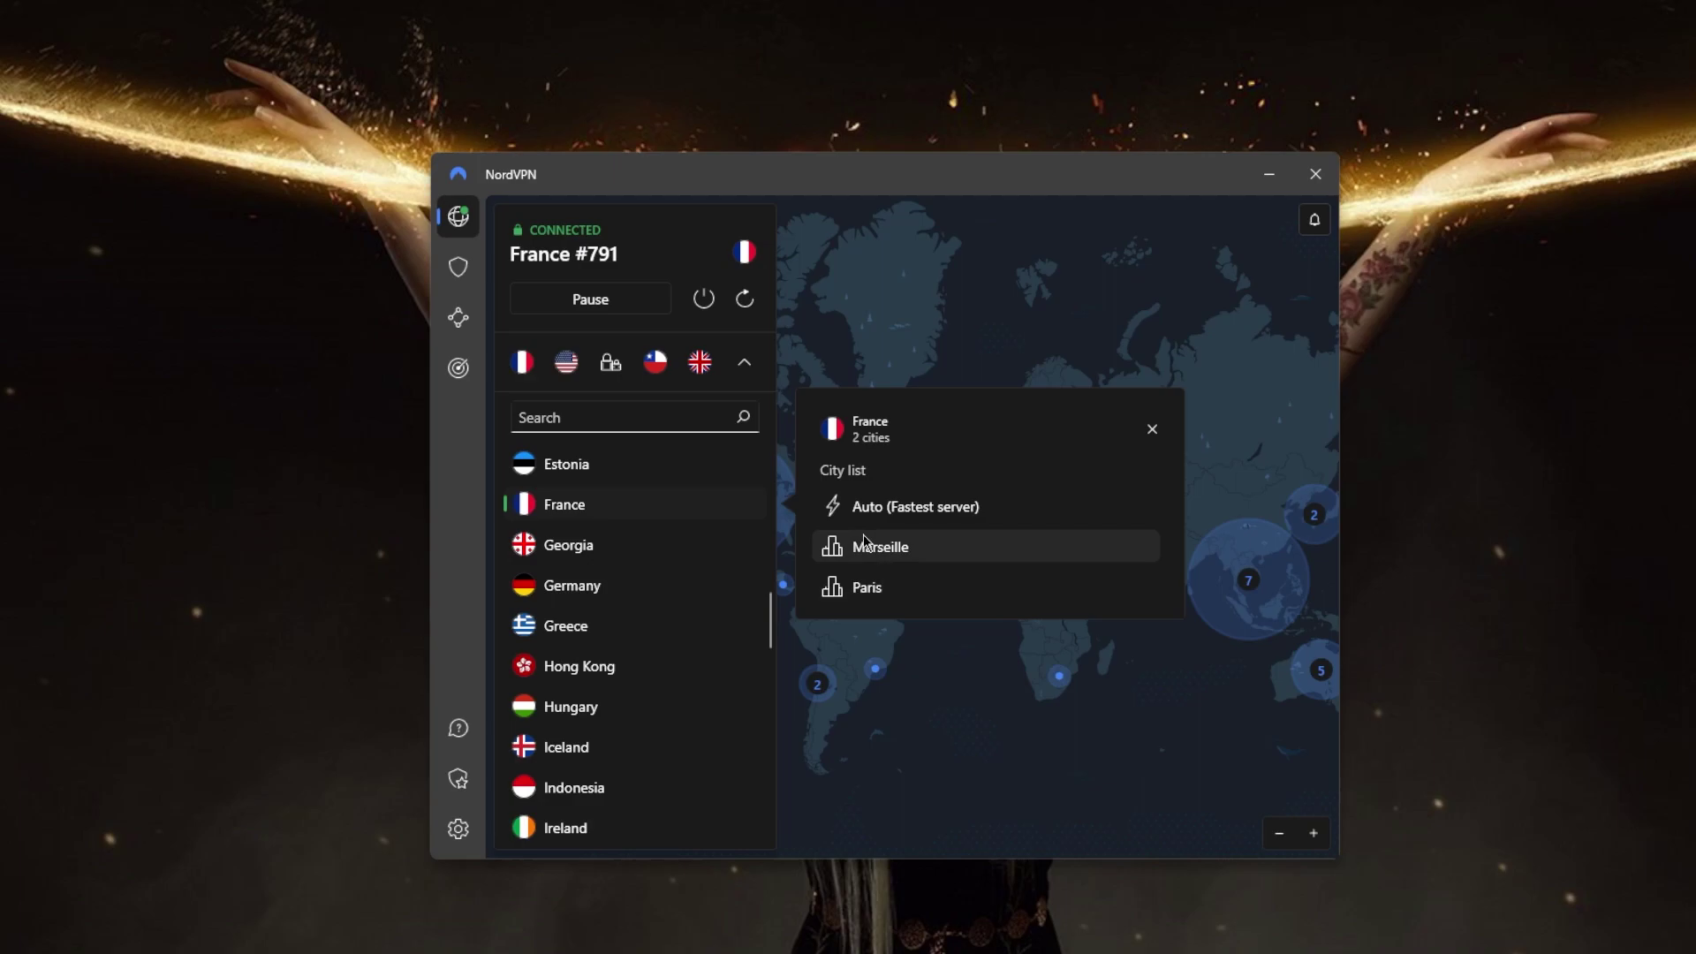
Close the France city list, disconnect from the France server, and scroll the list to the top.
{"action": "left_click", "coordinate": [1153, 429]}
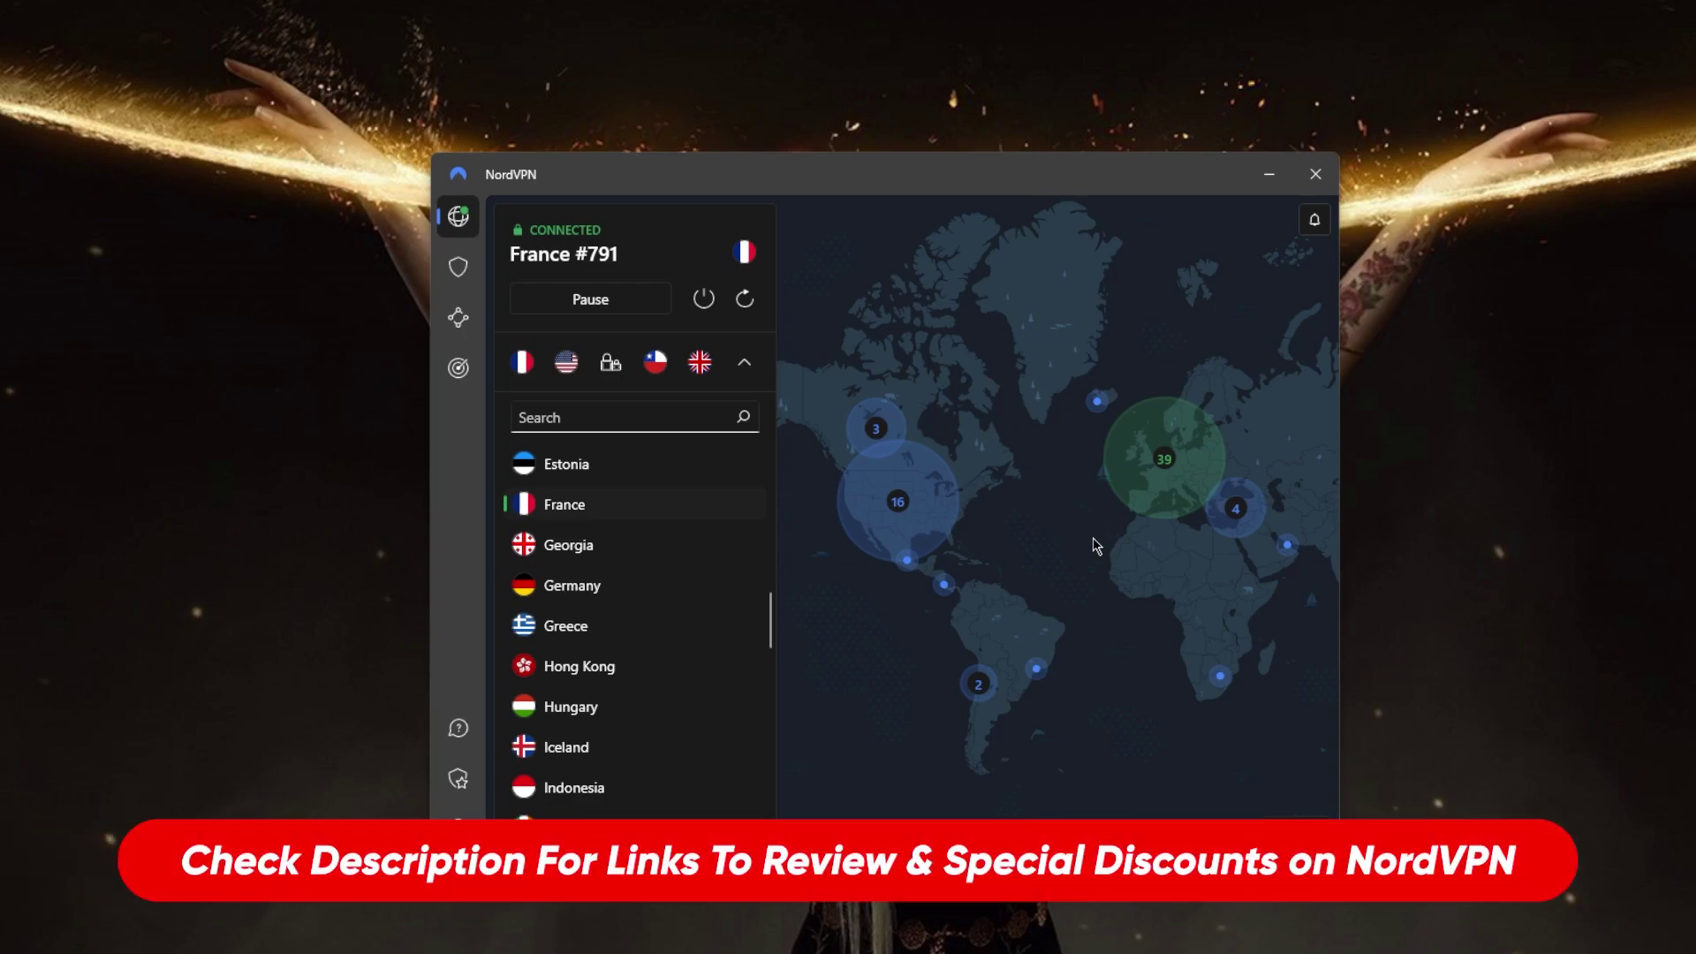
{"action": "left_click", "coordinate": [710, 300]}
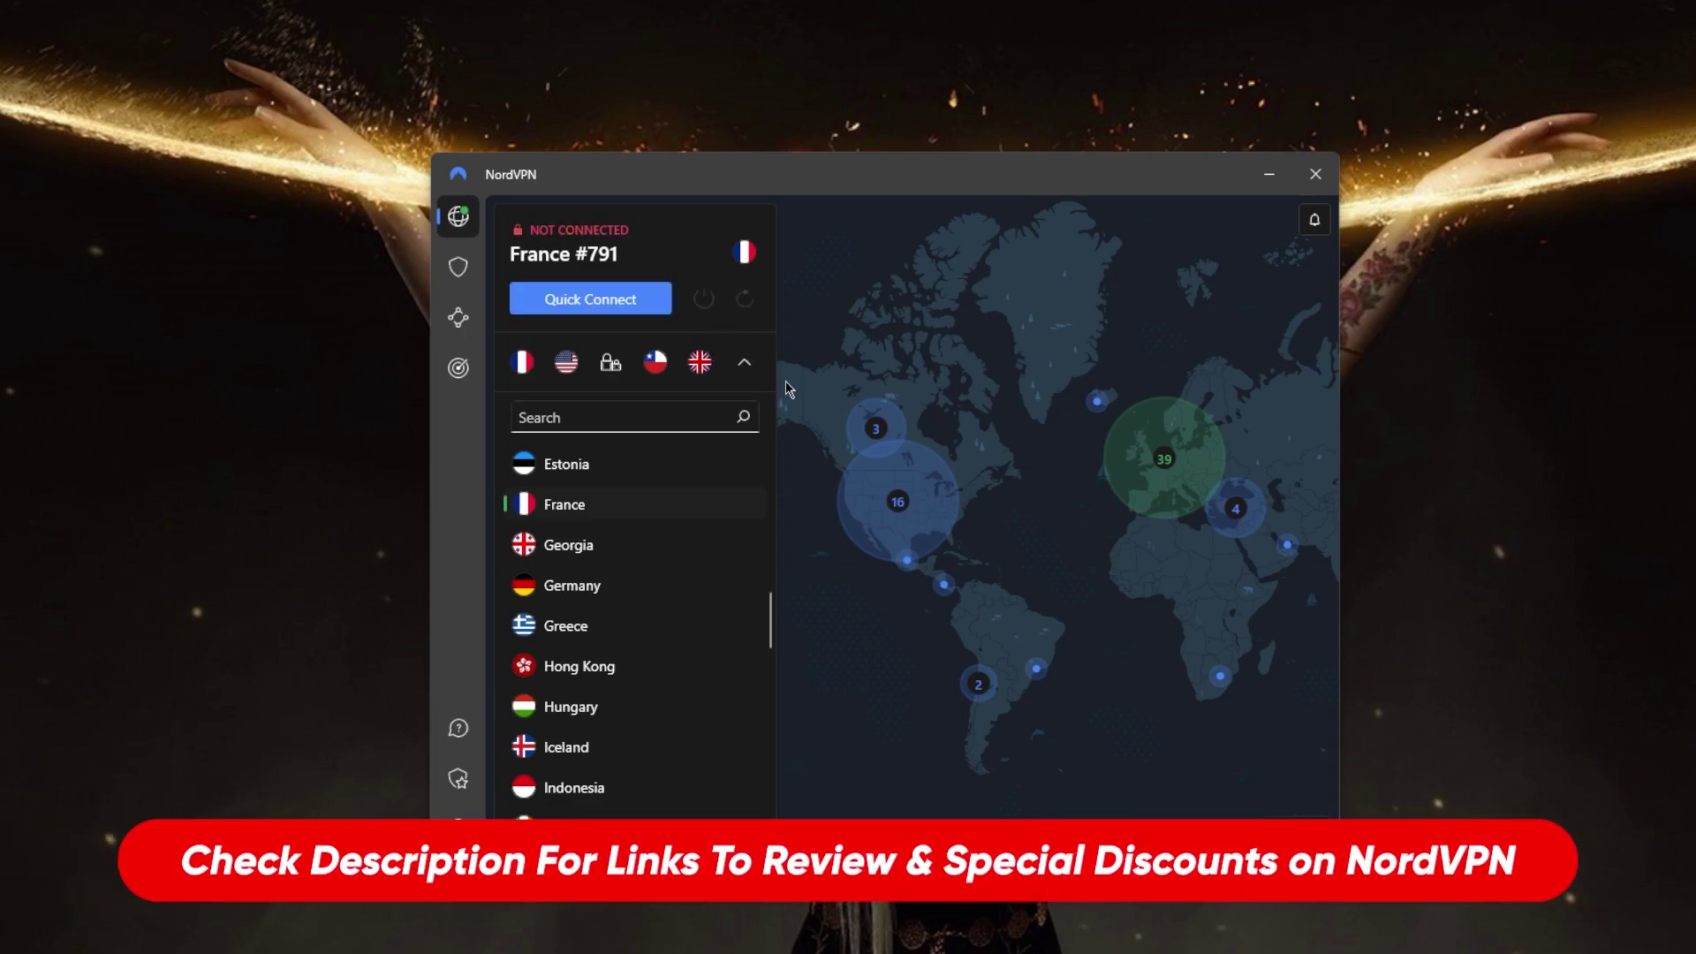
{"action": "scroll", "coordinate": [755, 527], "scroll_direction": "up", "scroll_amount": 5}
{"action": "scroll", "coordinate": [756, 528], "scroll_direction": "up", "scroll_amount": 5}
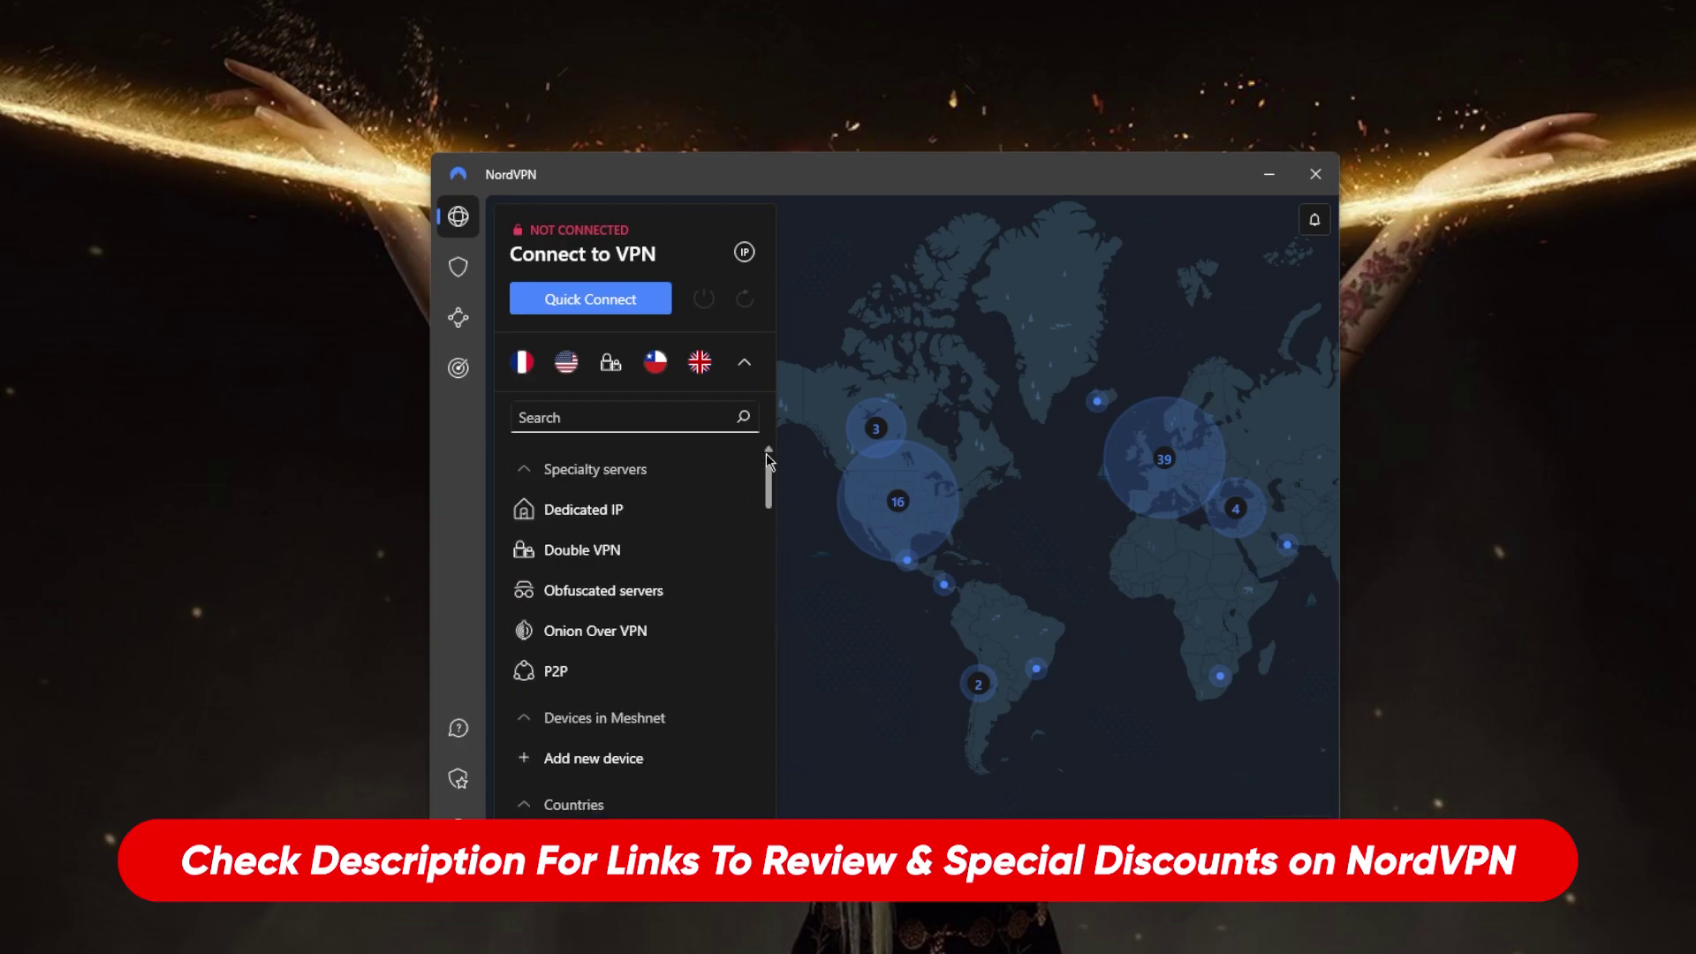